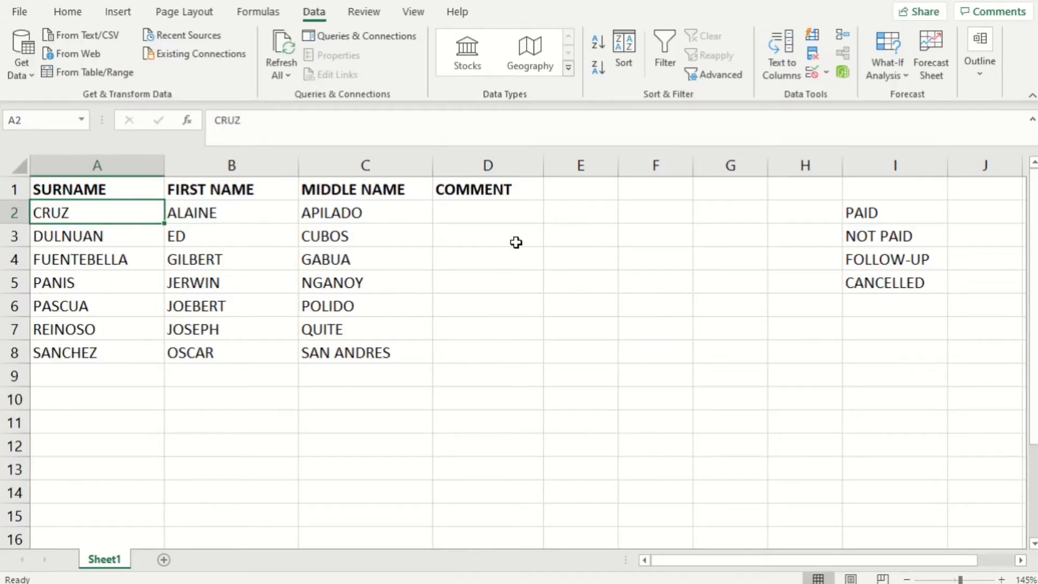
# Survey the table by selecting columns A–D, rows 1–4 and cells A1, D2 and D5.
pyautogui.click(135, 164)
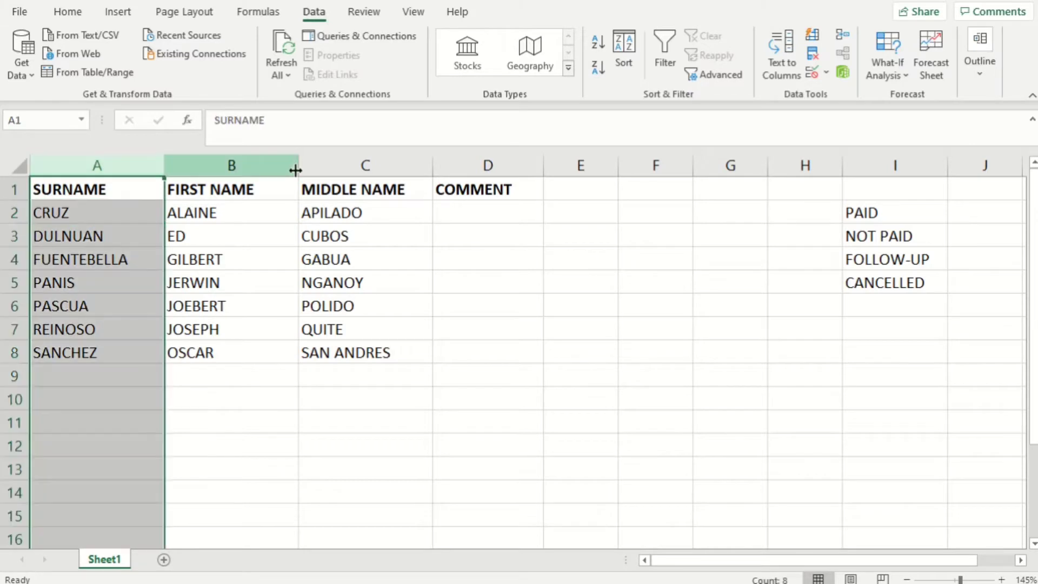
pyautogui.click(282, 166)
pyautogui.click(378, 165)
pyautogui.click(486, 166)
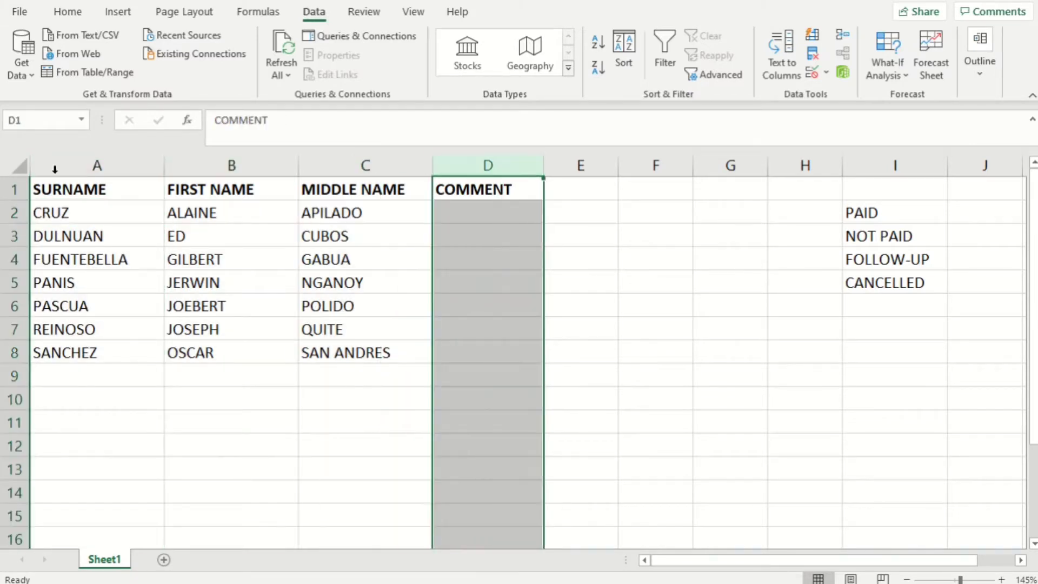
pyautogui.click(11, 189)
pyautogui.click(12, 212)
pyautogui.click(12, 236)
pyautogui.click(11, 257)
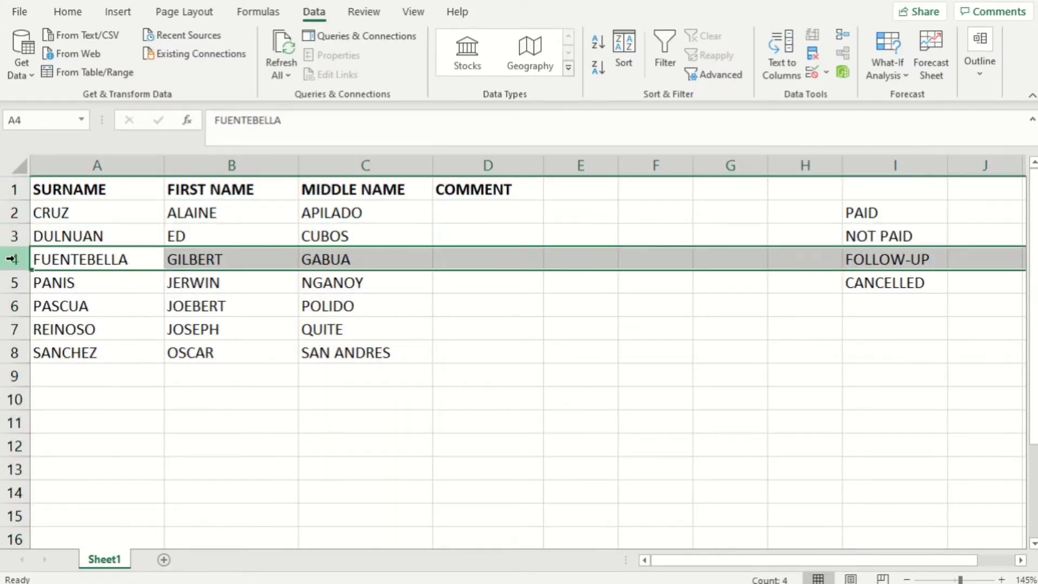
pyautogui.click(84, 188)
pyautogui.moveTo(87, 167); pyautogui.dragTo(340, 158)
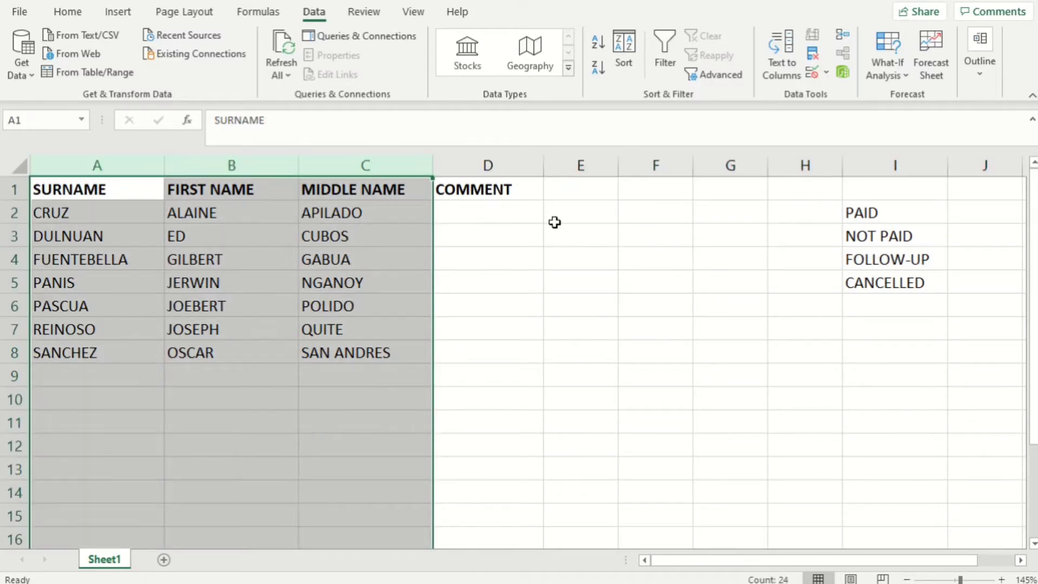
pyautogui.doubleClick(492, 216)
pyautogui.click(494, 275)
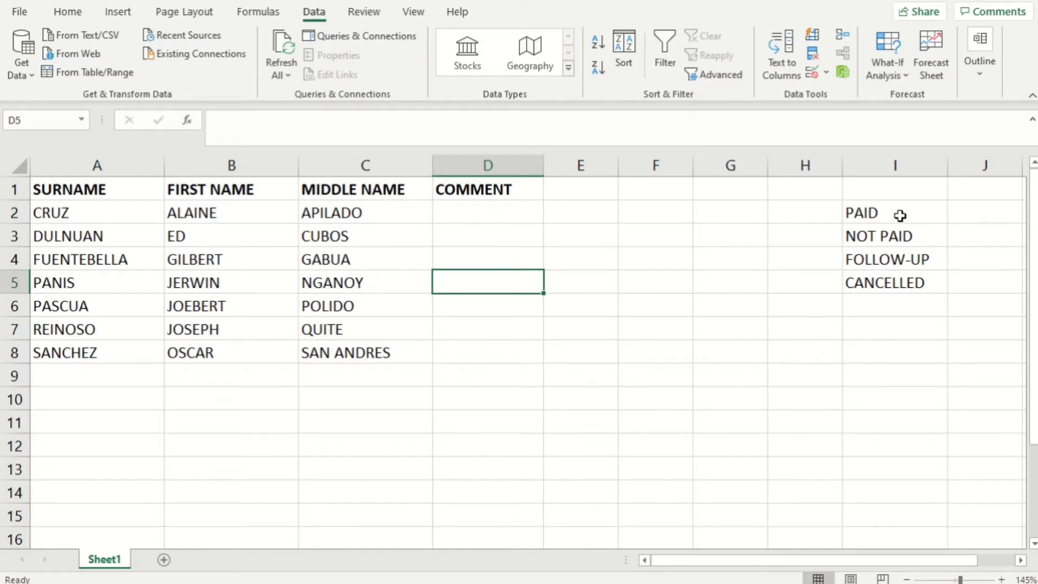
# Highlight the status list I2:I5 and compare it with the COMMENT cell D2.
pyautogui.moveTo(898, 214); pyautogui.dragTo(900, 281)
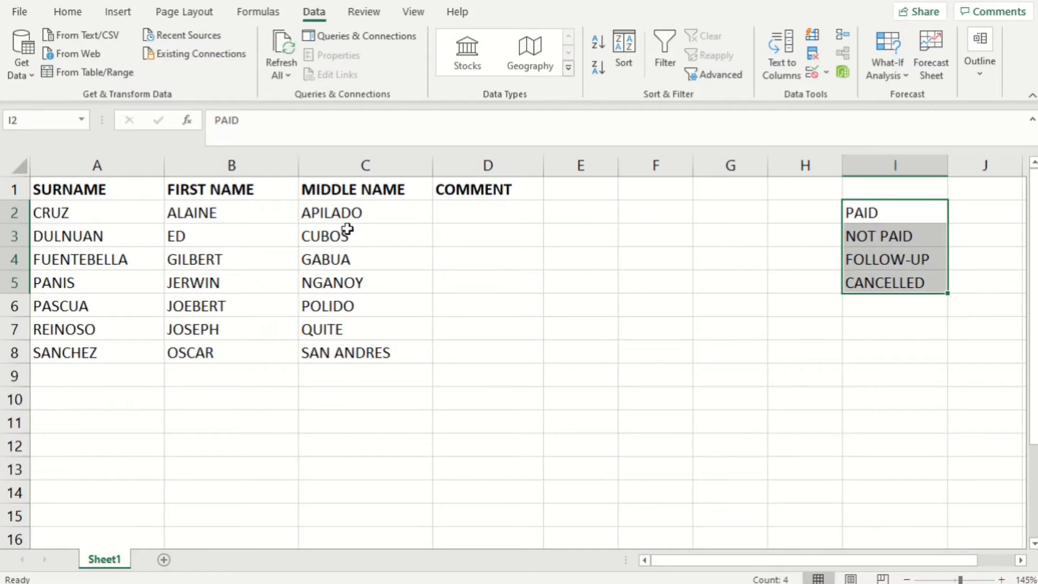
pyautogui.click(469, 212)
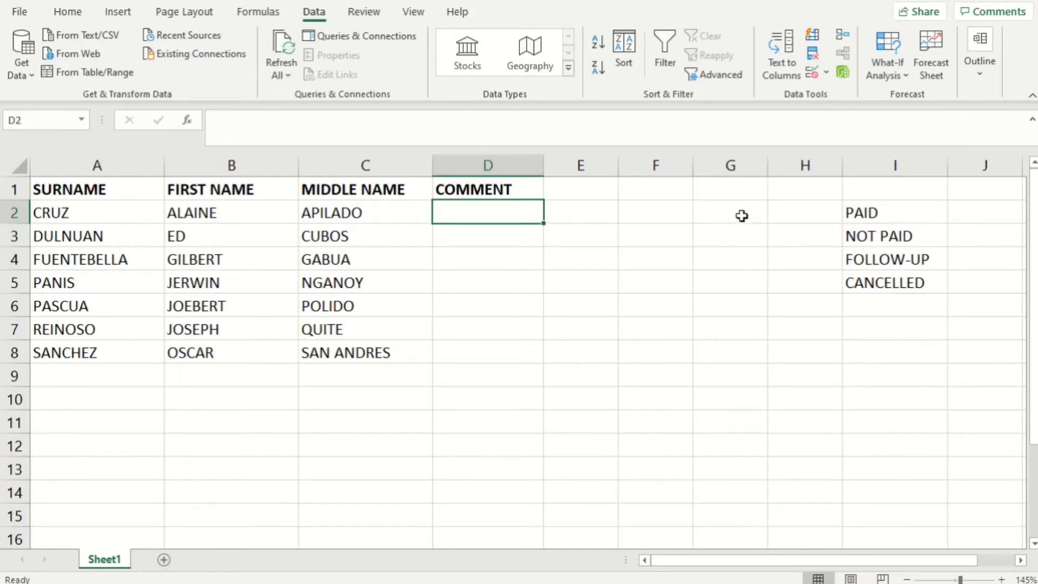
pyautogui.click(879, 217)
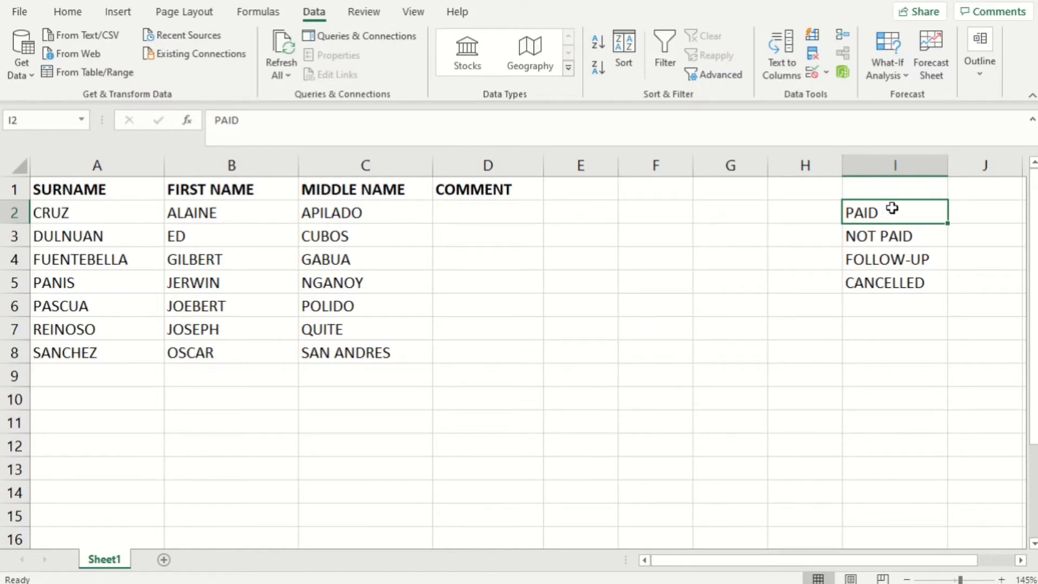
pyautogui.click(523, 215)
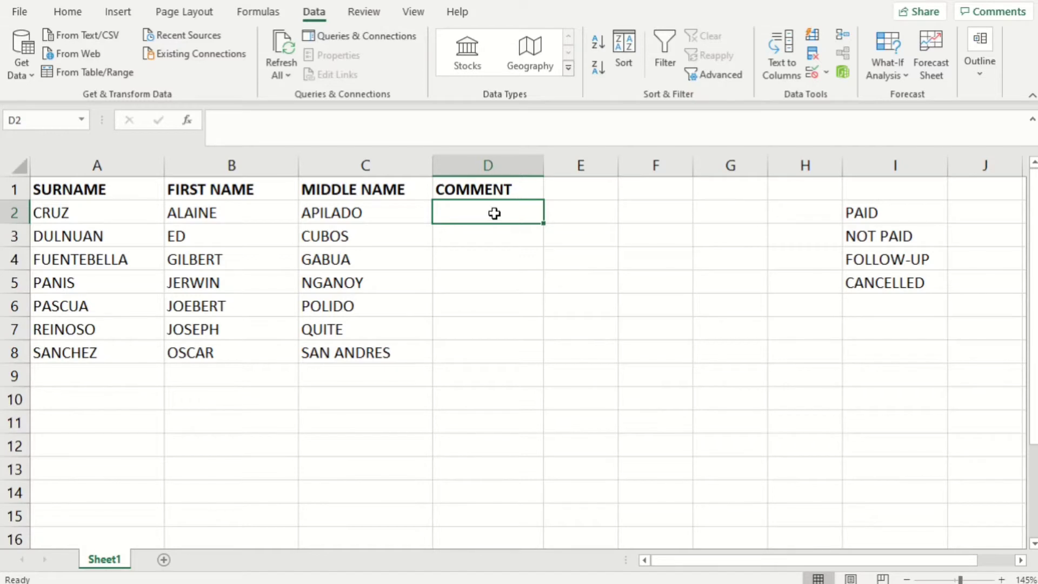
# Select the COMMENT range D2:D11 after trial selections ending at D8, D10 and D9.
pyautogui.moveTo(491, 212); pyautogui.dragTo(501, 347)
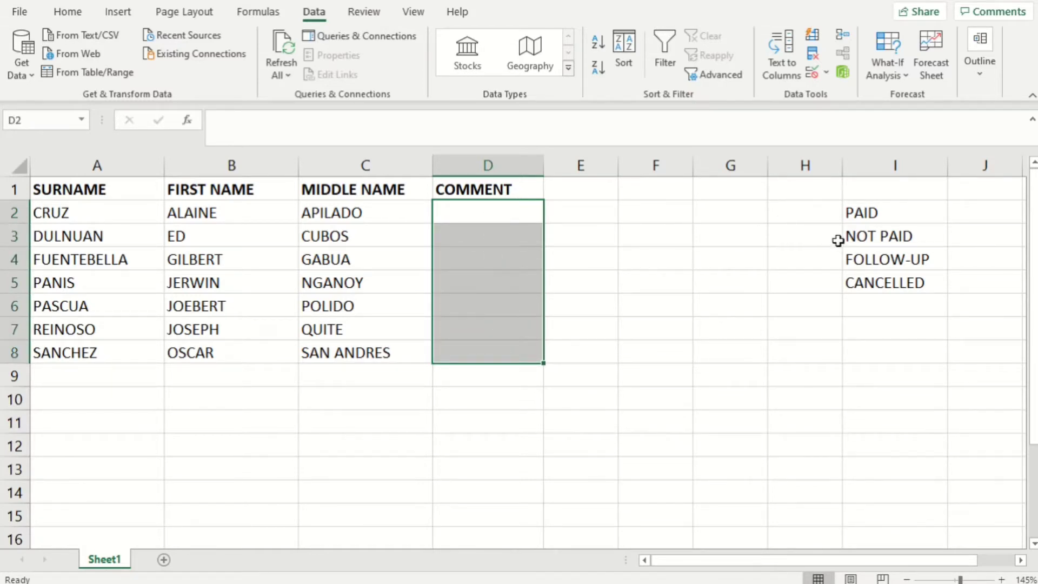
pyautogui.click(524, 214)
pyautogui.moveTo(516, 213); pyautogui.dragTo(515, 402)
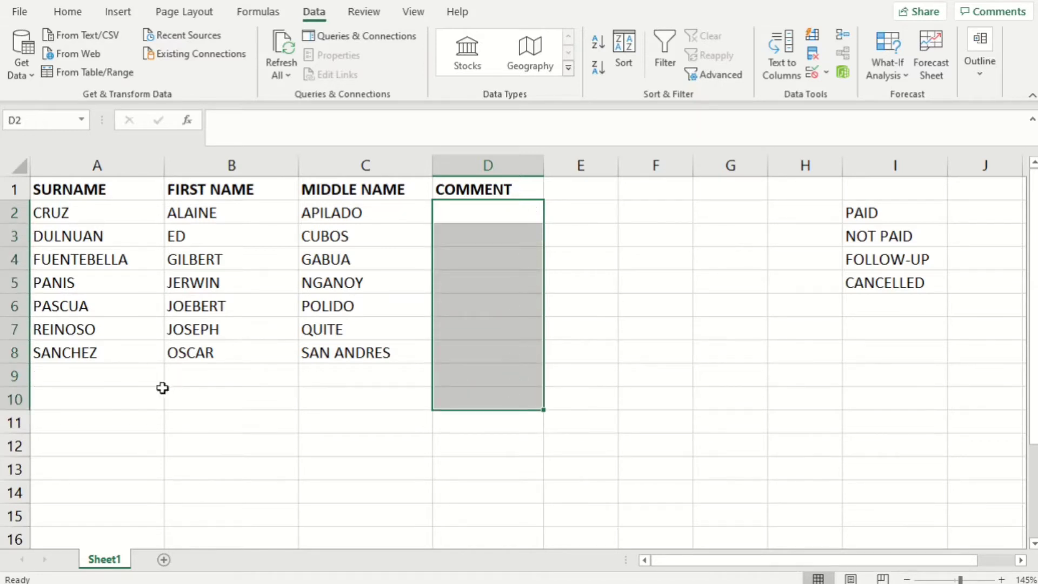
pyautogui.click(518, 209)
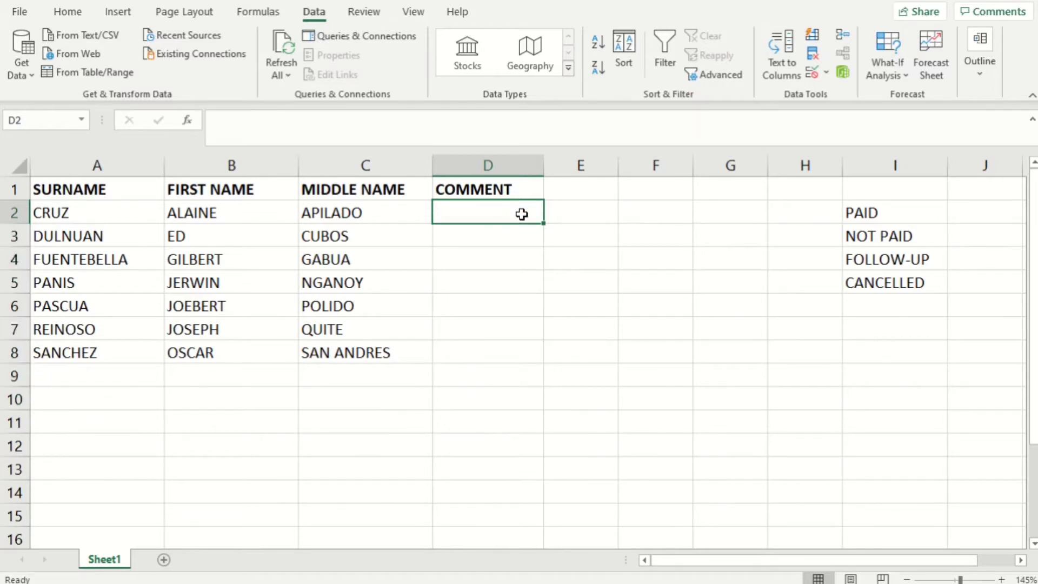
pyautogui.moveTo(504, 211); pyautogui.dragTo(508, 399)
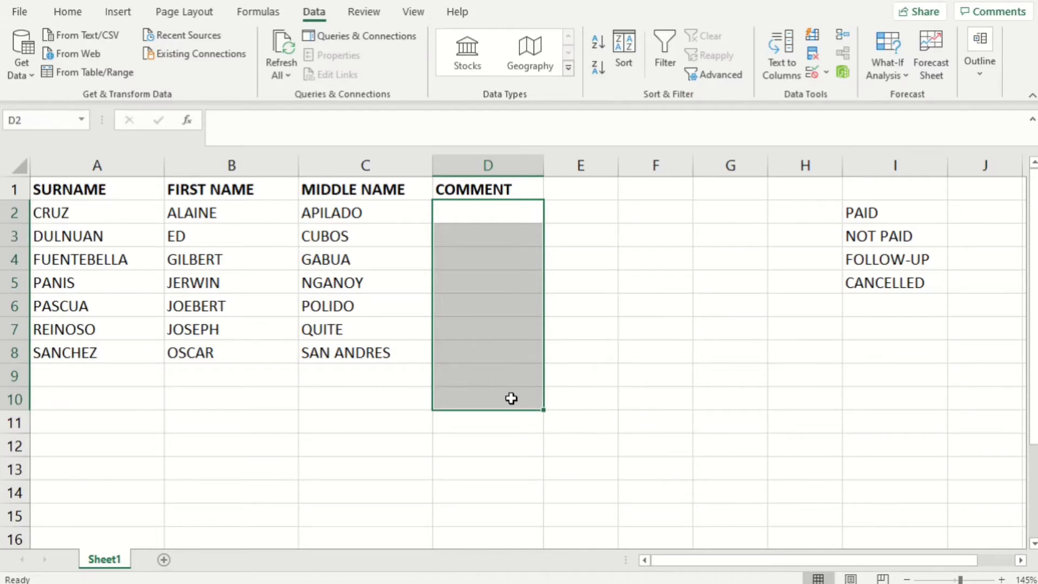
pyautogui.click(488, 207)
pyautogui.moveTo(489, 207); pyautogui.dragTo(495, 430)
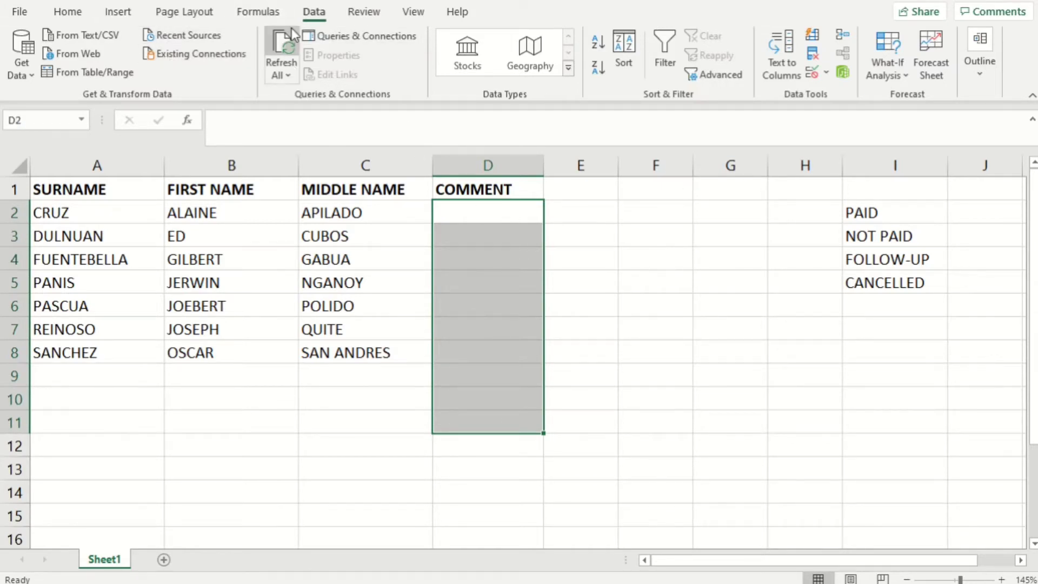
pyautogui.click(63, 15)
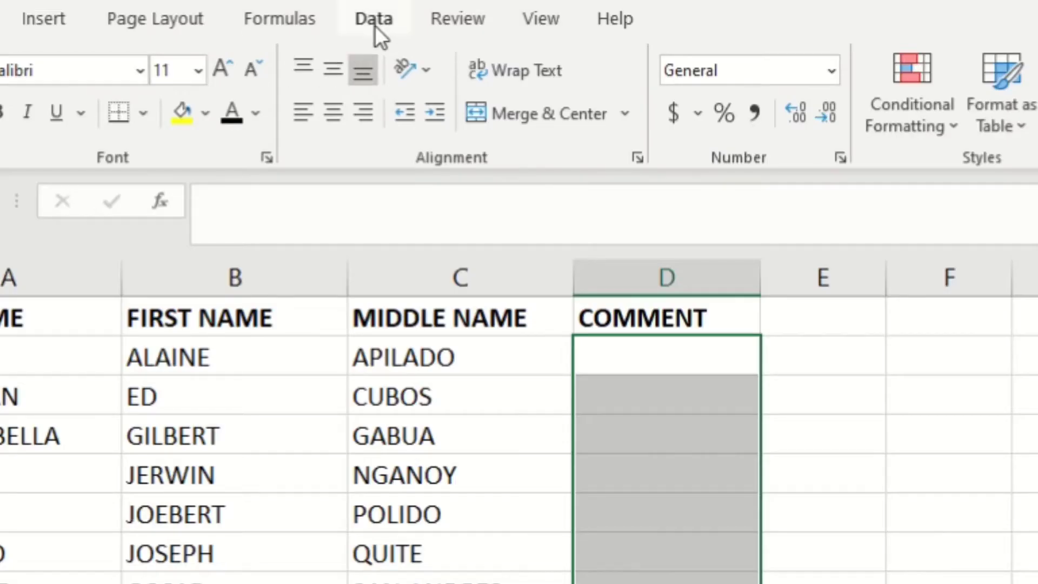
pyautogui.click(375, 25)
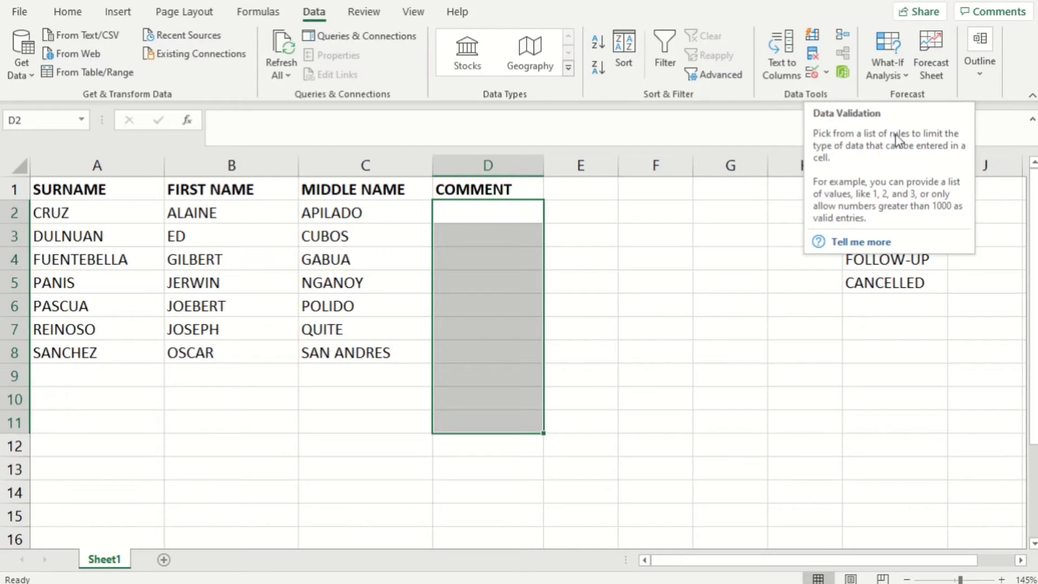
# In Data Validation for the COMMENT cells, set Allow to List and focus the Source box.
pyautogui.click(817, 74)
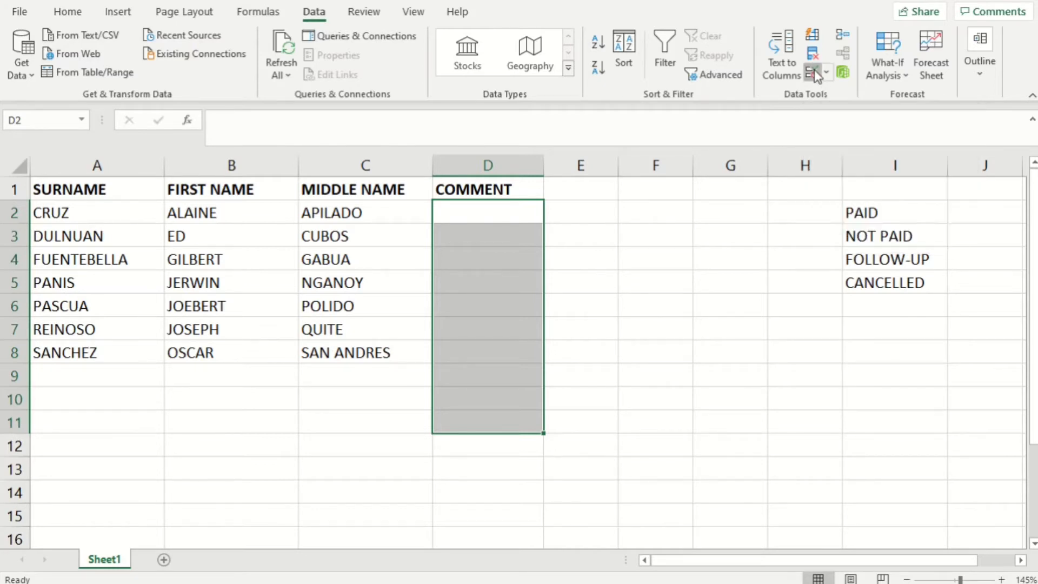
pyautogui.moveTo(549, 140)
pyautogui.mouseDown()
pyautogui.moveTo(730, 285)
pyautogui.moveTo(731, 298)
pyautogui.mouseUp()
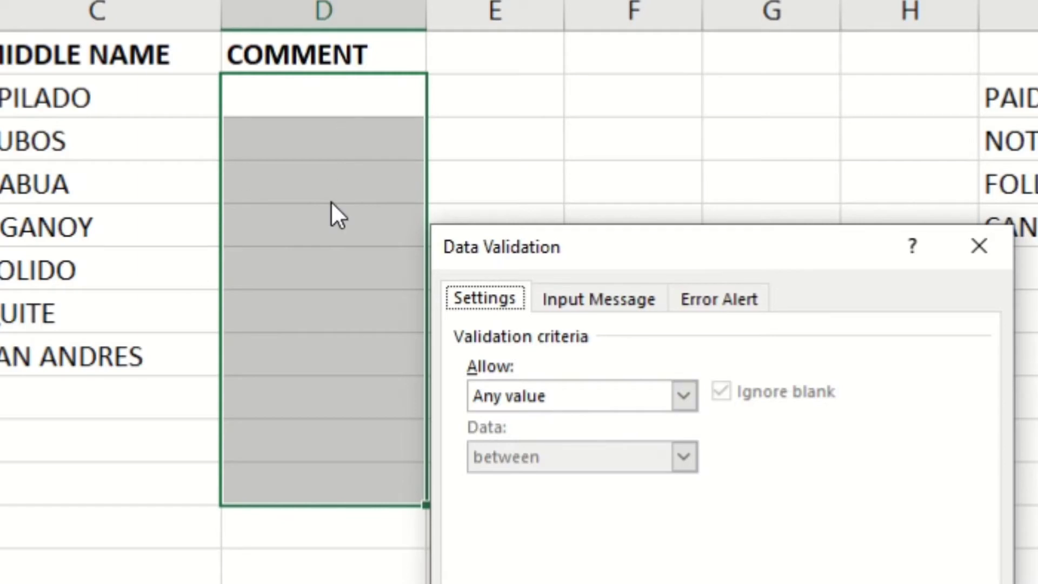
pyautogui.click(683, 399)
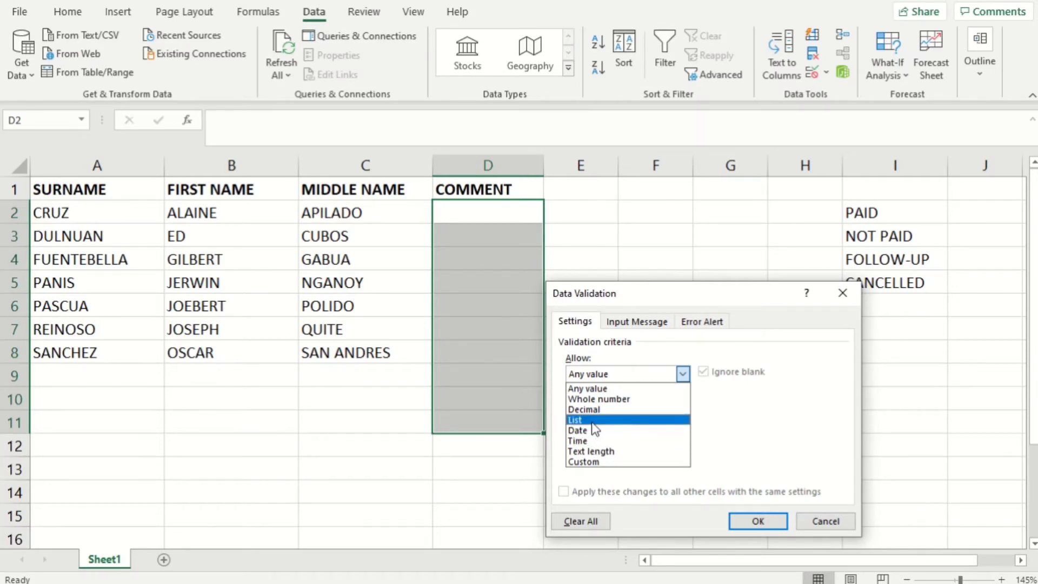
pyautogui.click(594, 422)
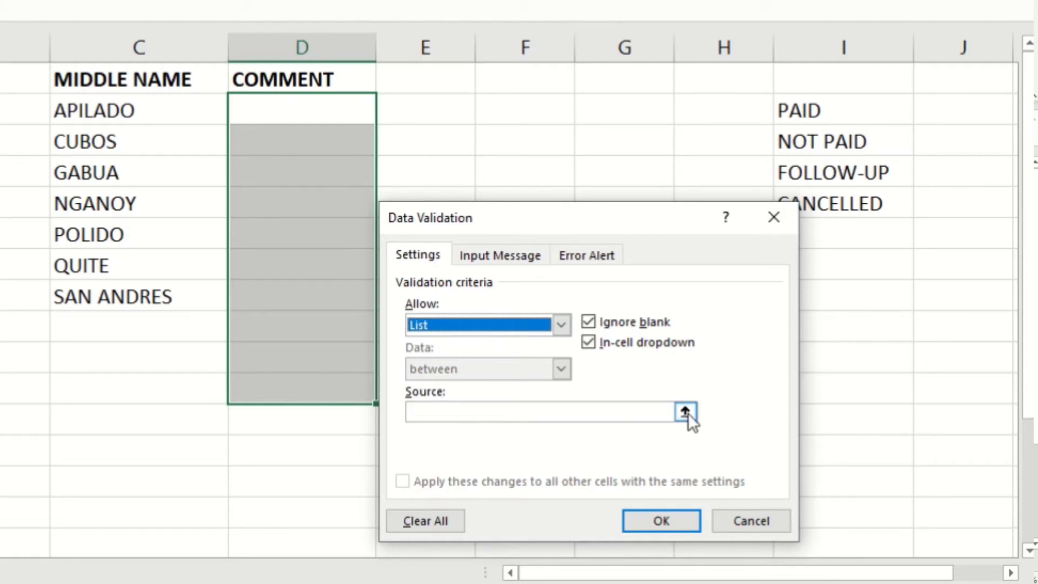
pyautogui.click(648, 412)
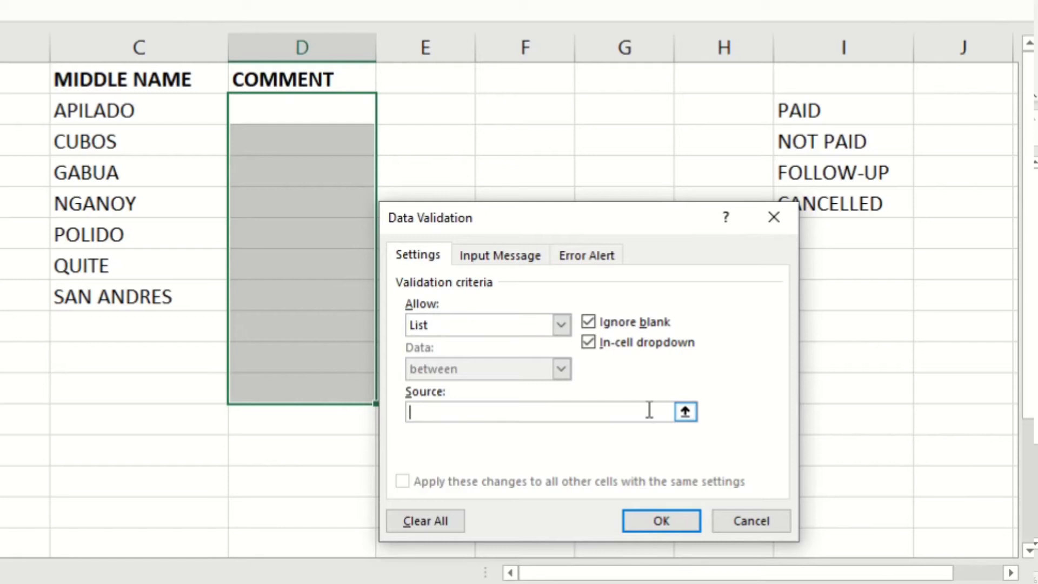
# Set the list source to =$I$2:$I$5 by picking the status cells I2:I5.
pyautogui.click(685, 411)
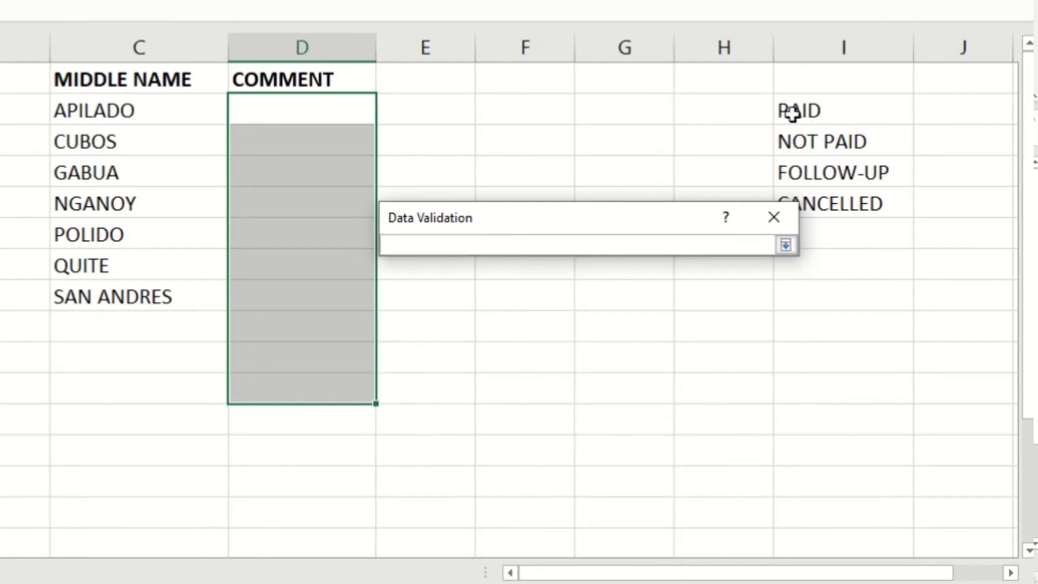
pyautogui.moveTo(675, 227); pyautogui.dragTo(682, 261)
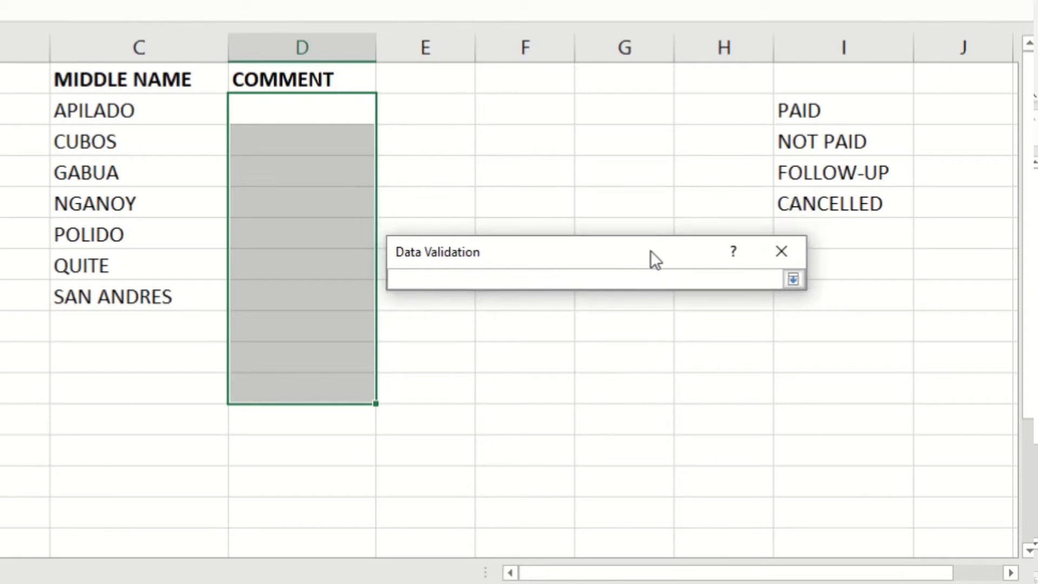
pyautogui.moveTo(846, 112); pyautogui.dragTo(846, 200)
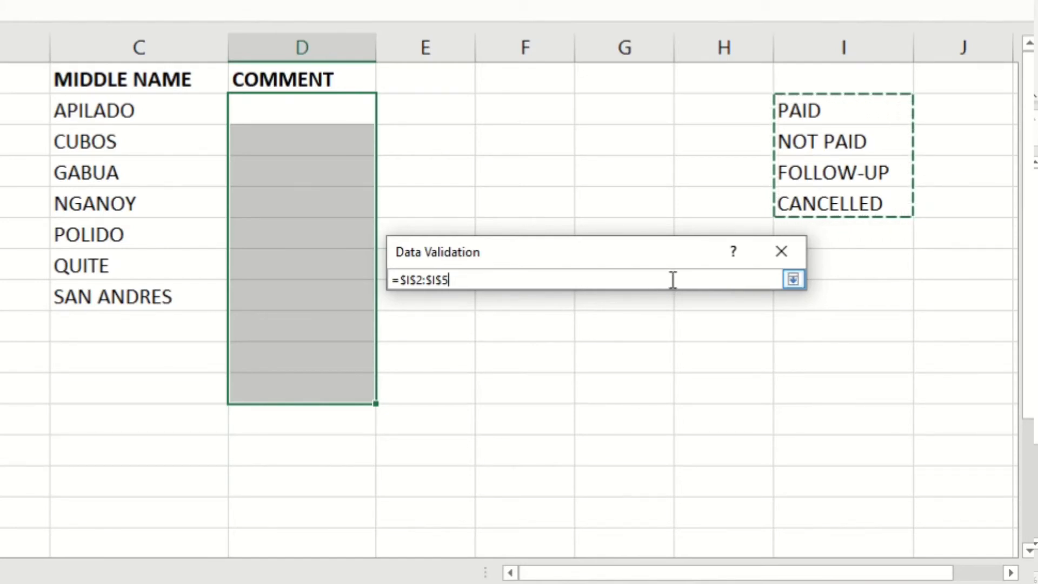
pyautogui.press('Return')
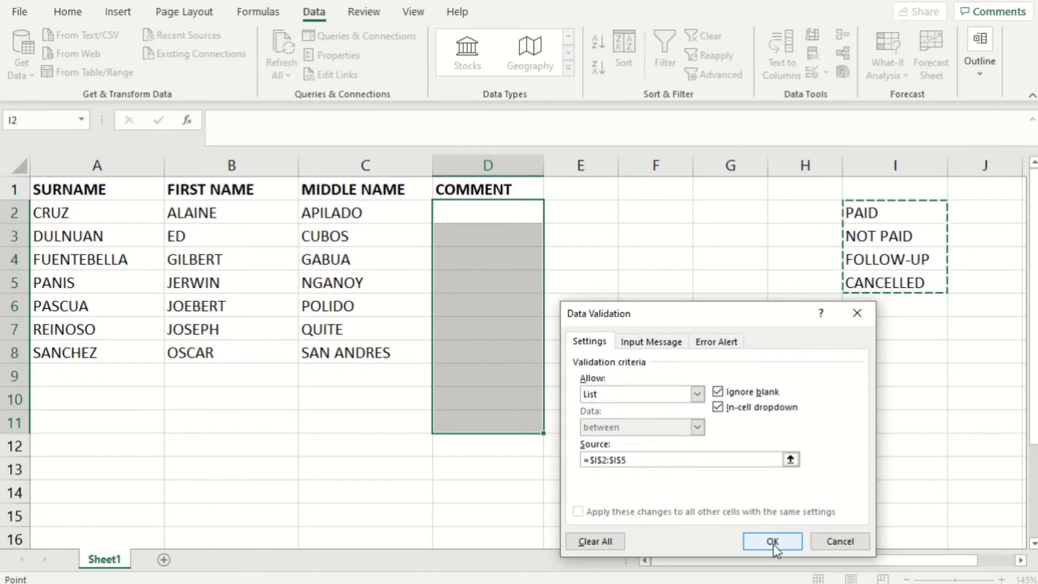
# Apply the list validation rule to the COMMENT cells D2:D11.
pyautogui.click(773, 541)
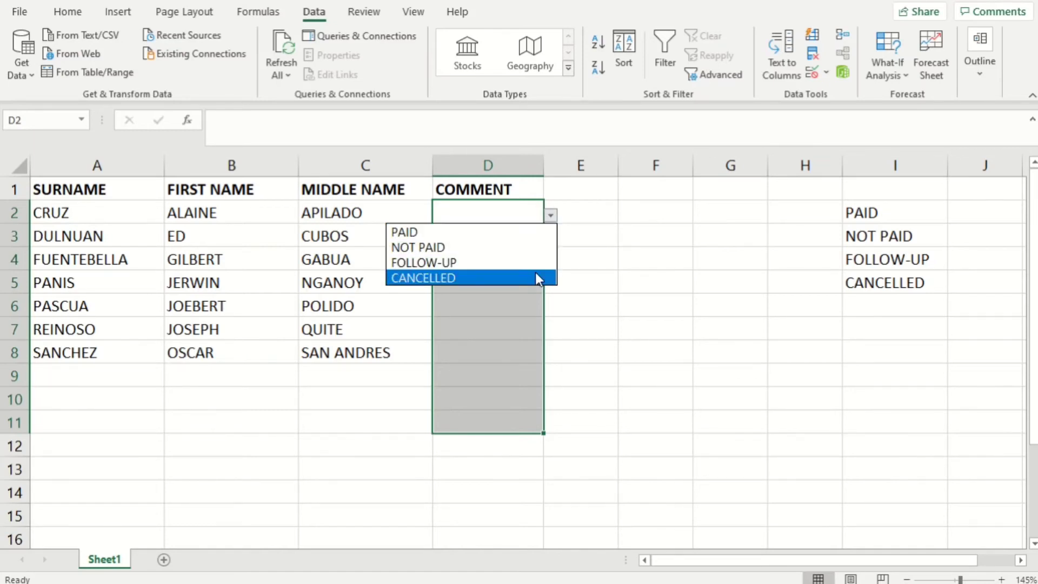
pyautogui.click(610, 239)
pyautogui.moveTo(609, 212); pyautogui.dragTo(669, 212)
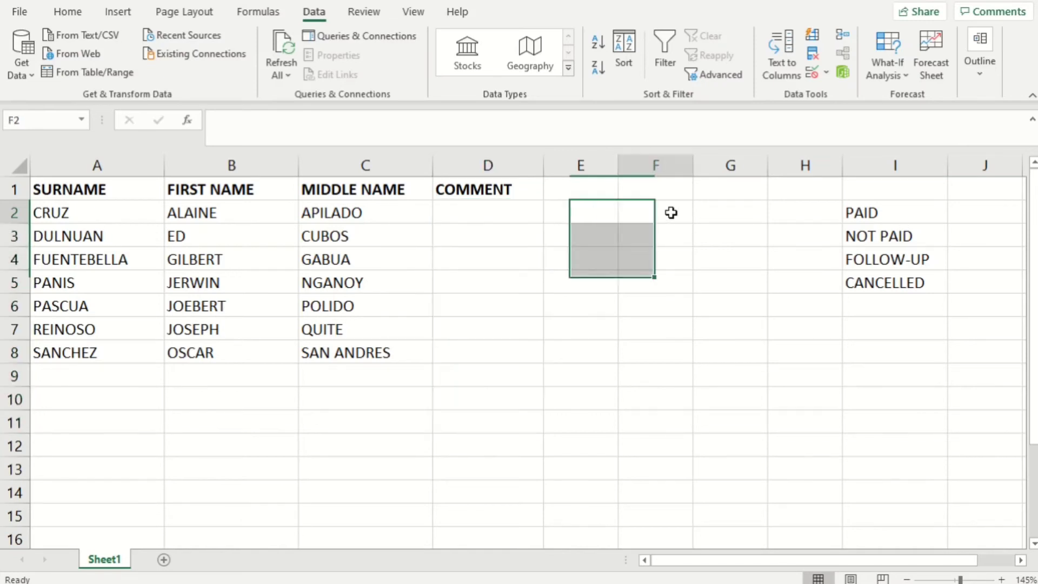
pyautogui.click(669, 213)
# Check the dropdowns in D2 through D6, opening and closing D6's status list.
pyautogui.click(500, 210)
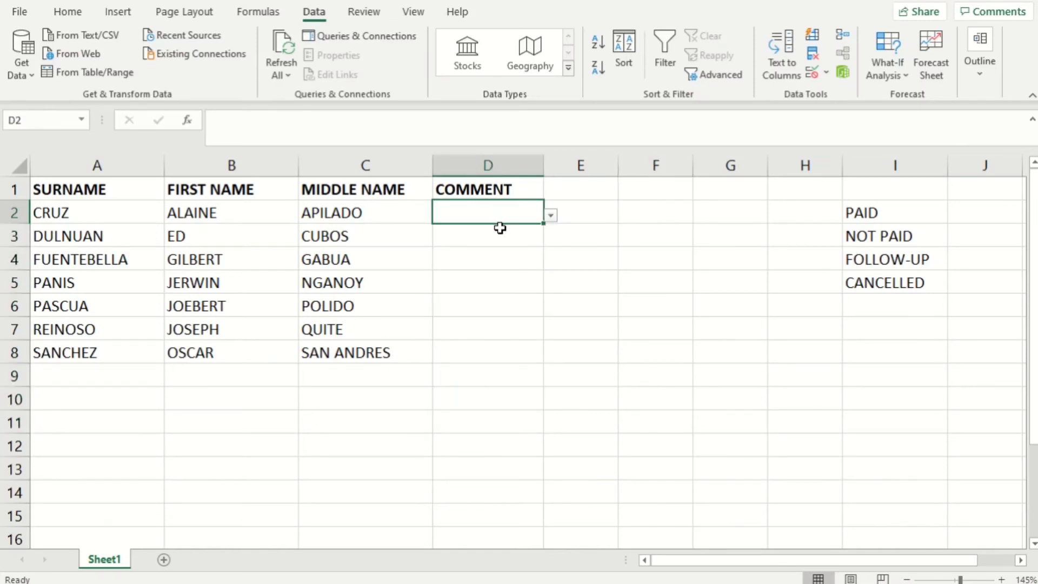
pyautogui.click(505, 243)
pyautogui.click(514, 267)
pyautogui.click(521, 289)
pyautogui.click(520, 308)
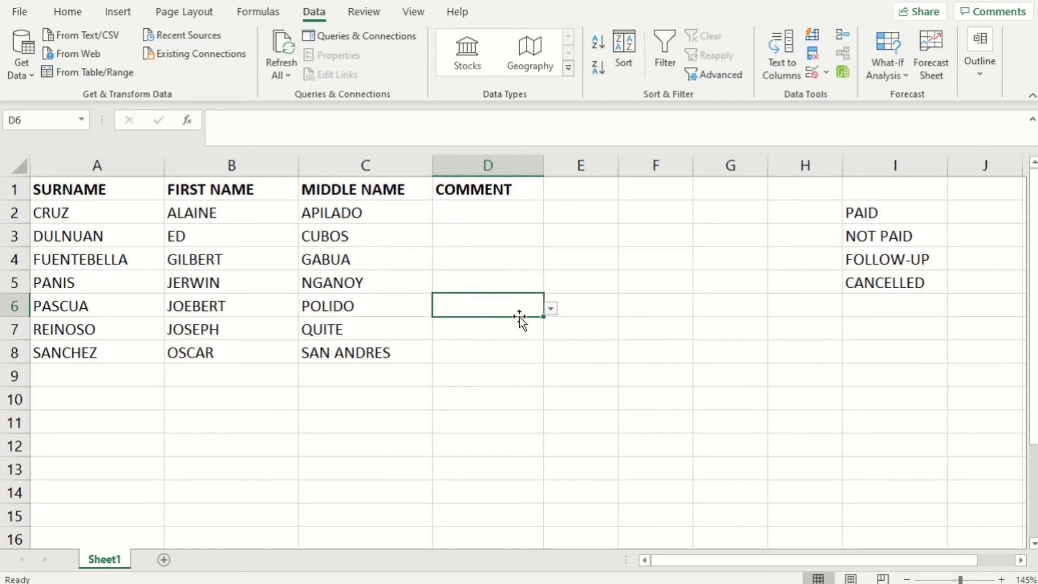
pyautogui.click(550, 308)
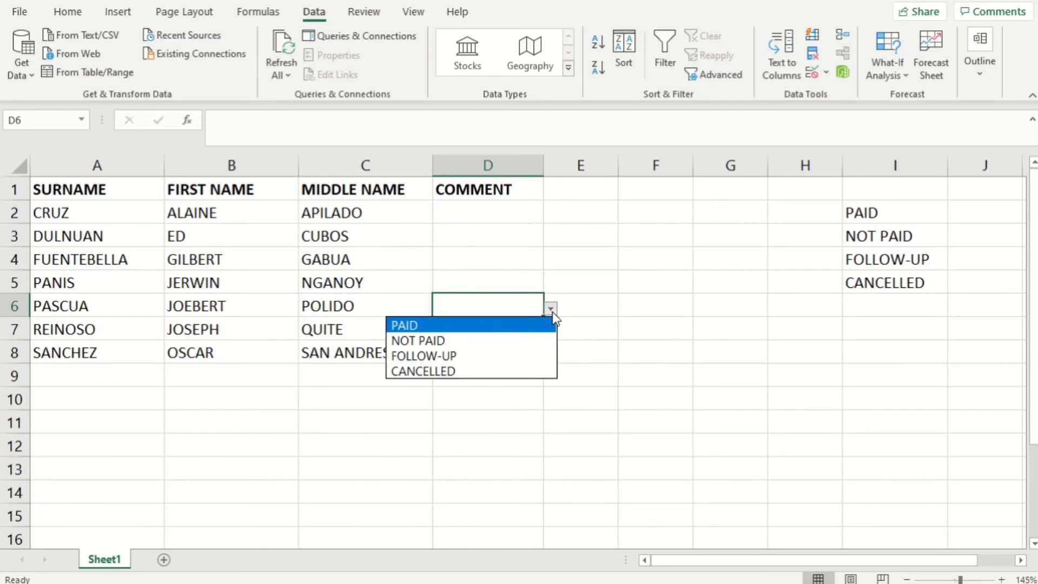
pyautogui.click(551, 309)
# Check D7 through D12, confirming D10 has the list and D12 has no dropdown.
pyautogui.click(510, 330)
pyautogui.click(506, 354)
pyautogui.click(507, 377)
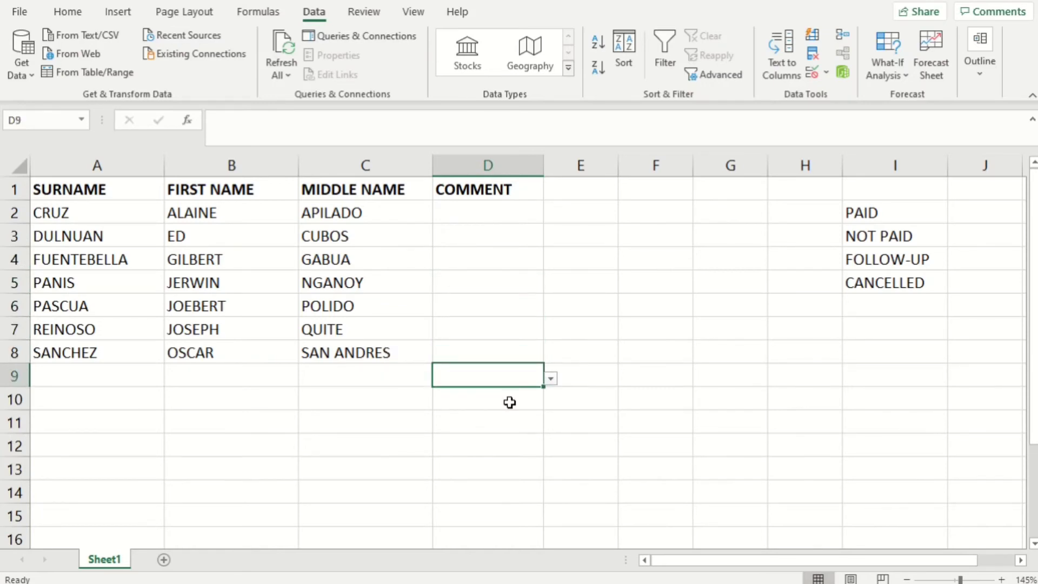
pyautogui.click(510, 402)
pyautogui.click(550, 403)
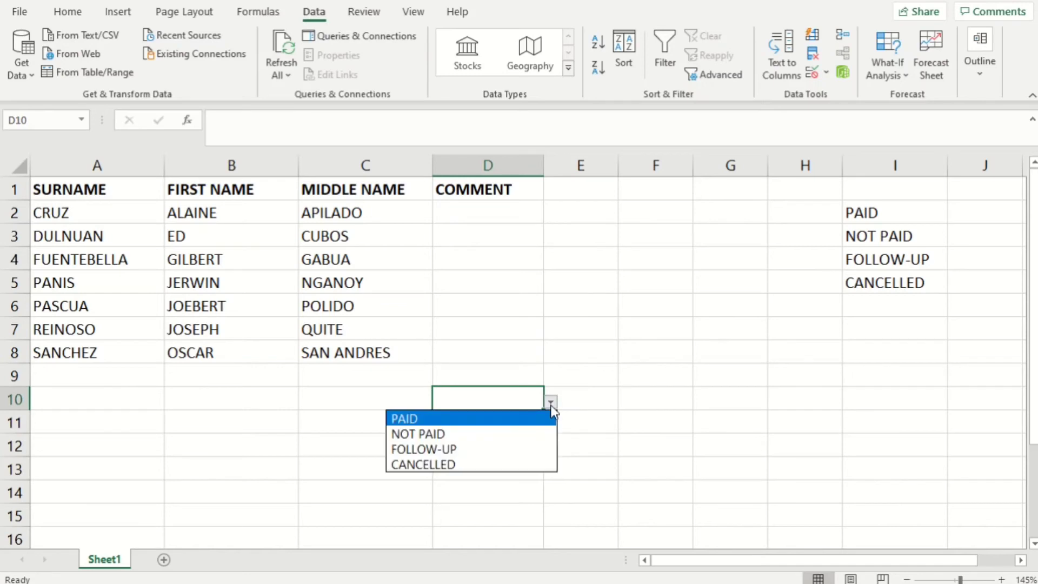
pyautogui.click(506, 400)
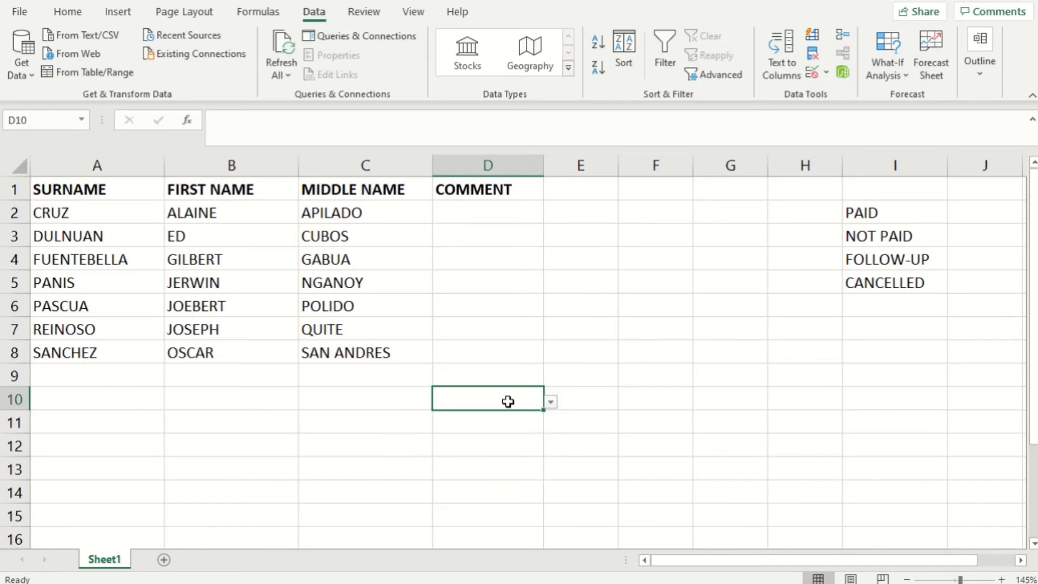
pyautogui.click(527, 422)
pyautogui.click(518, 445)
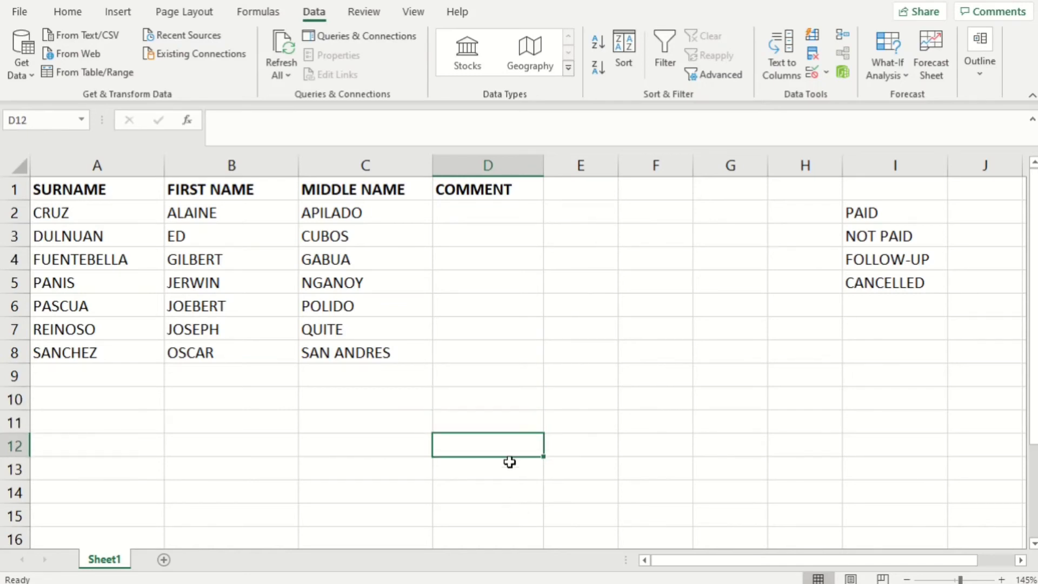
# Fill D11's dropdown down to D13 and verify it in D12 and D13.
pyautogui.click(526, 417)
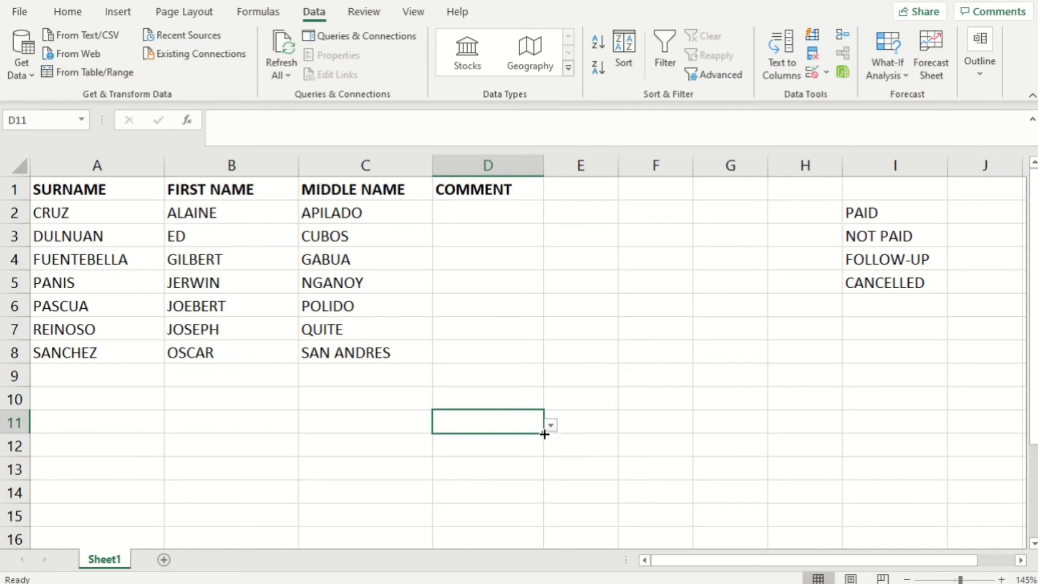
pyautogui.moveTo(544, 434); pyautogui.dragTo(543, 488)
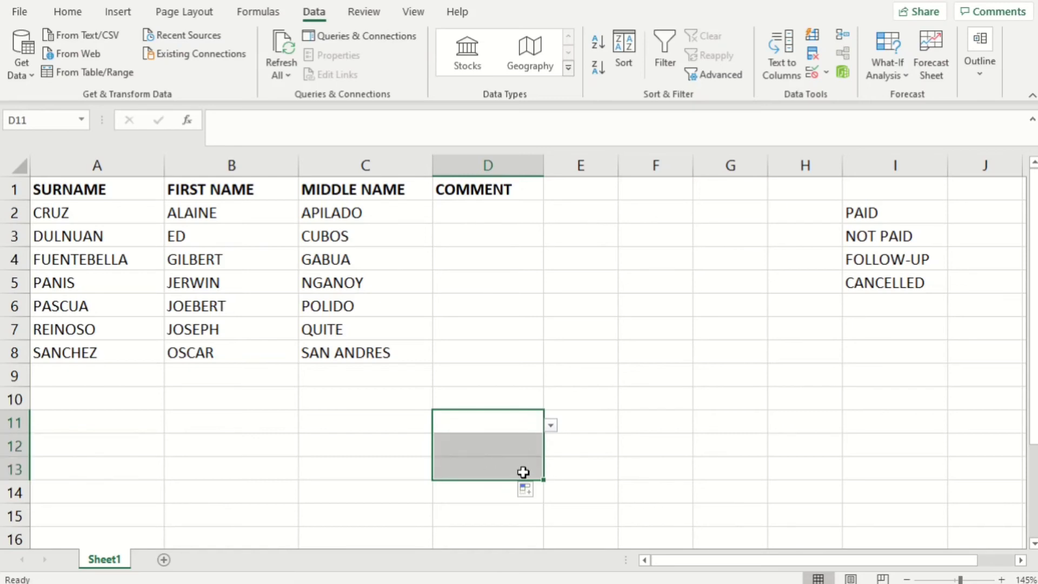
pyautogui.click(525, 472)
pyautogui.click(533, 449)
pyautogui.click(524, 462)
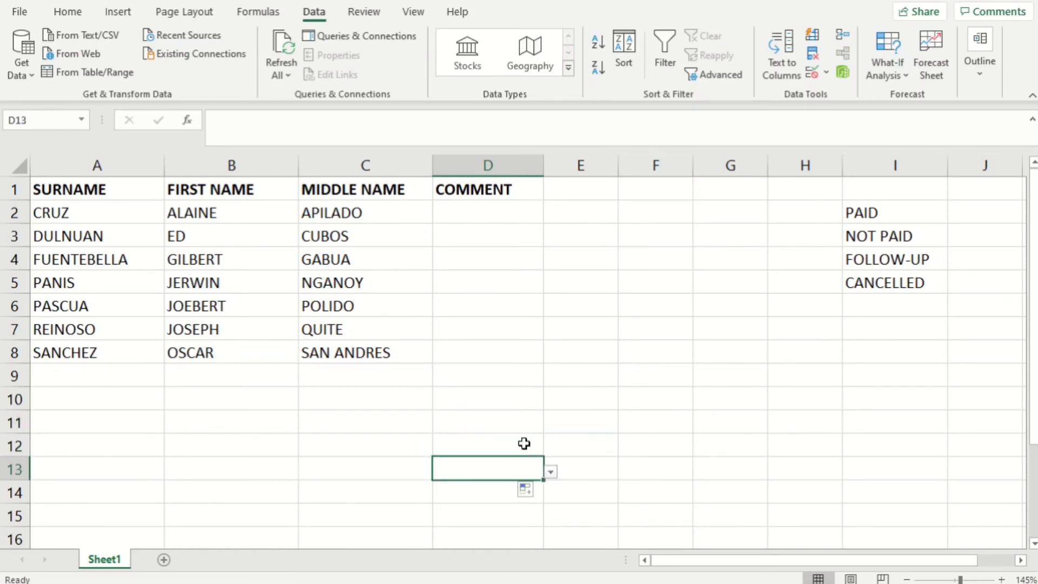
pyautogui.click(524, 443)
pyautogui.click(510, 392)
pyautogui.click(509, 327)
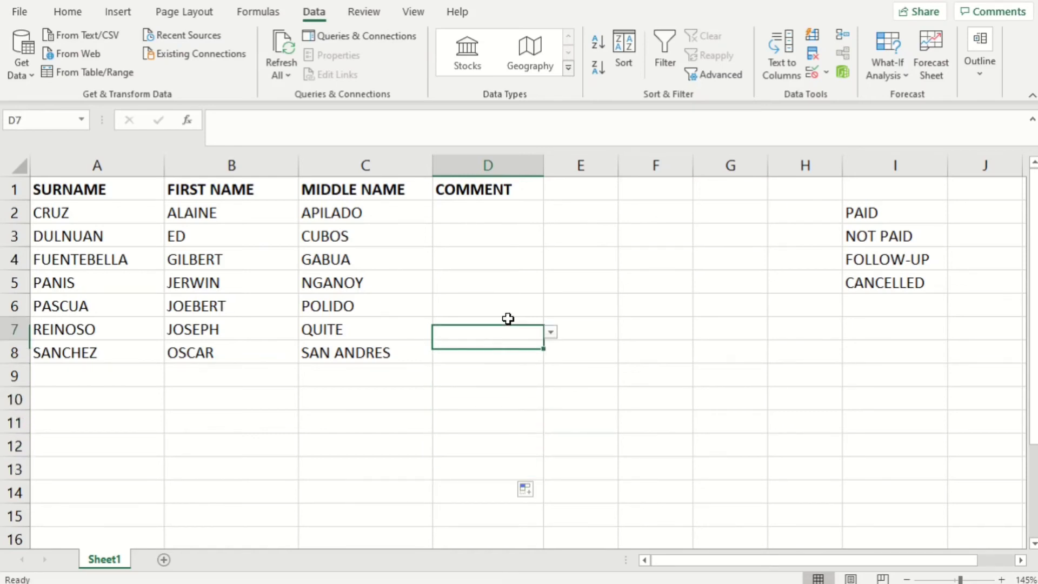
# Choose NOT PAID for D2 and FOLLOW-UP for D3 from the status dropdown.
pyautogui.click(517, 259)
pyautogui.click(516, 216)
pyautogui.click(549, 214)
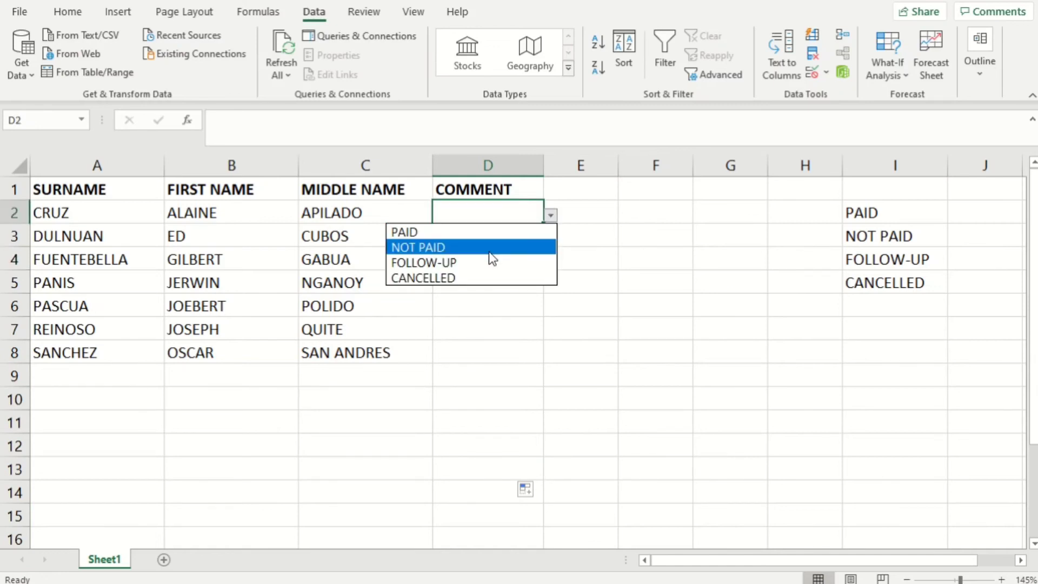
pyautogui.click(489, 247)
pyautogui.click(516, 243)
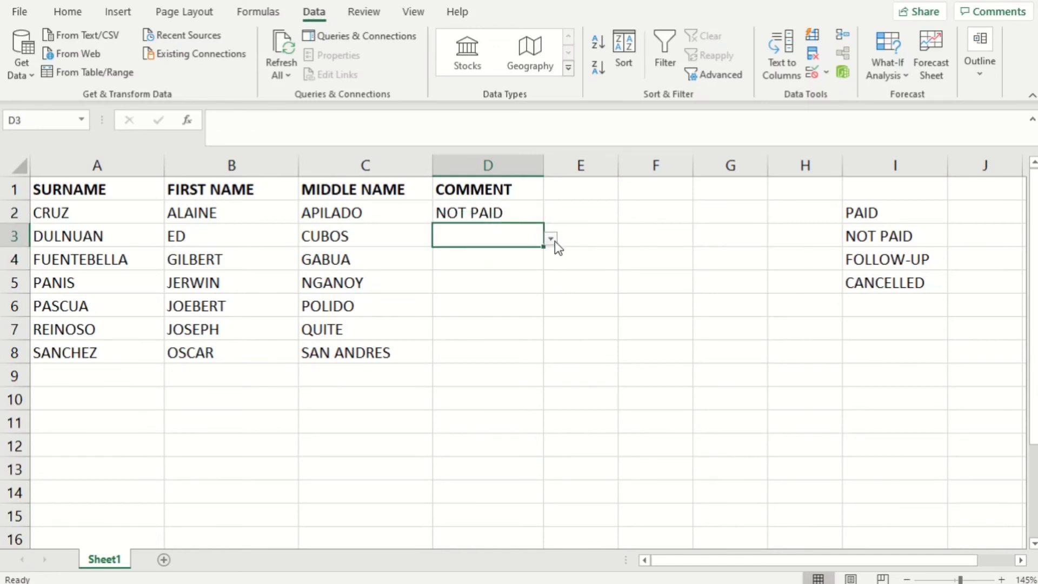
pyautogui.click(551, 239)
pyautogui.click(529, 284)
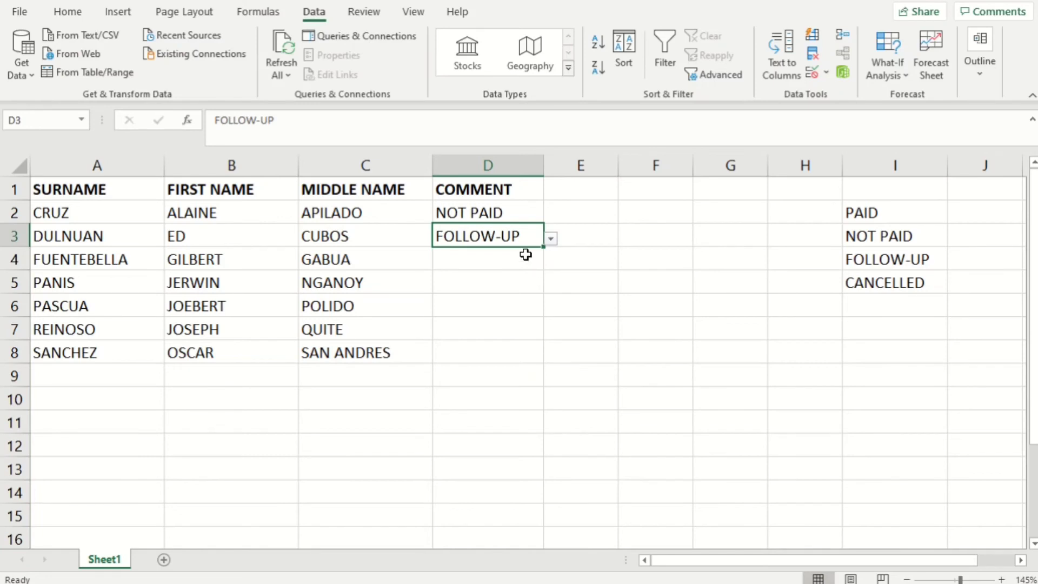
pyautogui.click(505, 264)
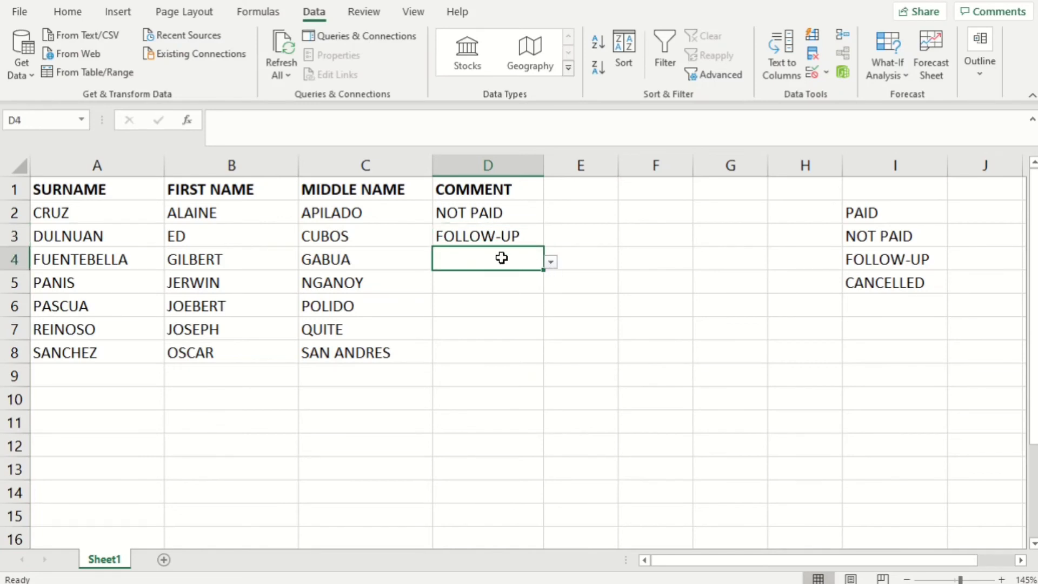
# Try the invalid entry 'sdsgggdgs' in D4, cancel the error, then choose CANCELLED.
pyautogui.write('sdsggg')
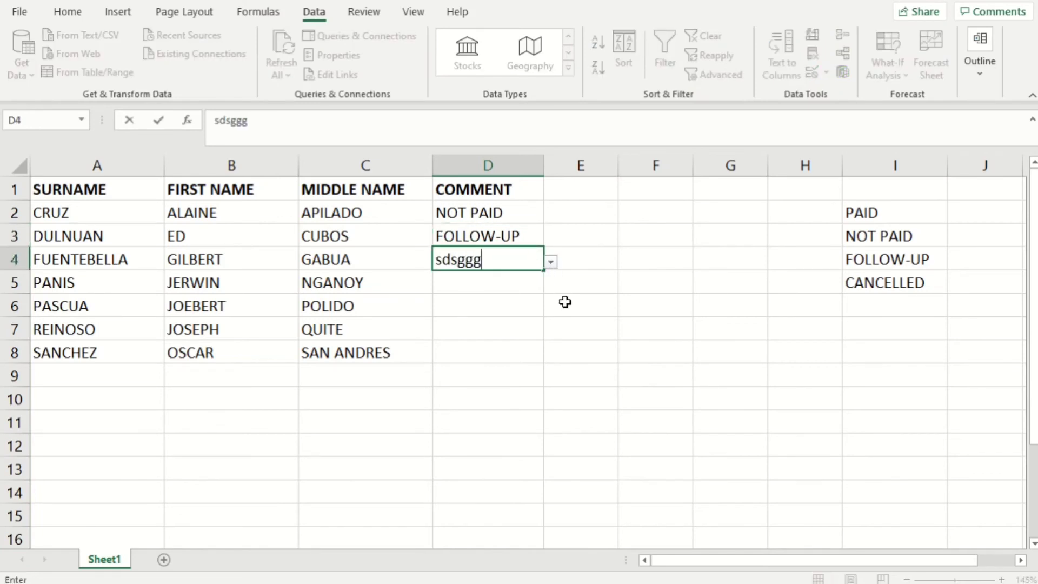
pyautogui.write('dgs')
pyautogui.press('Return')
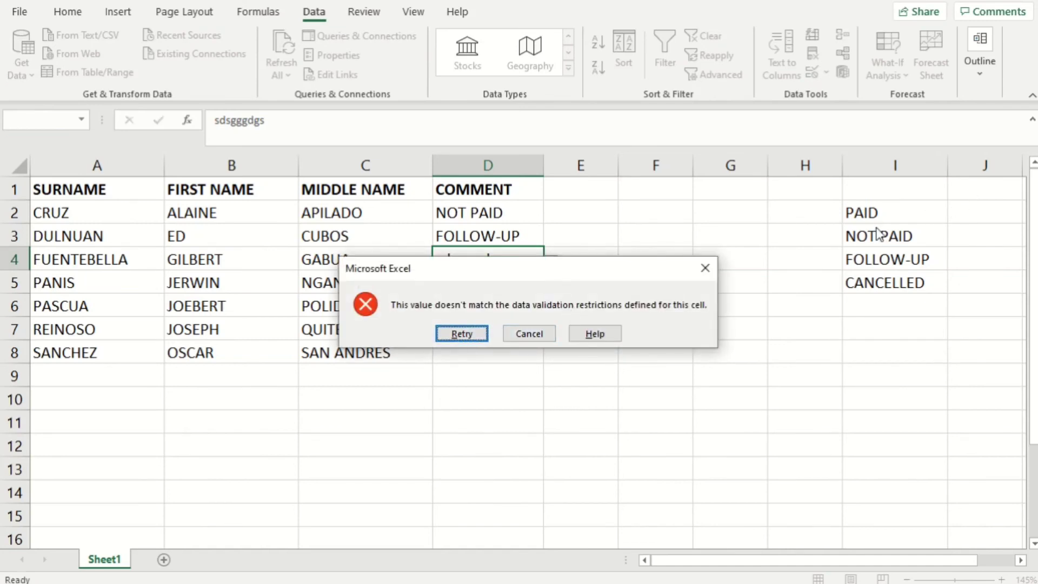
pyautogui.click(537, 334)
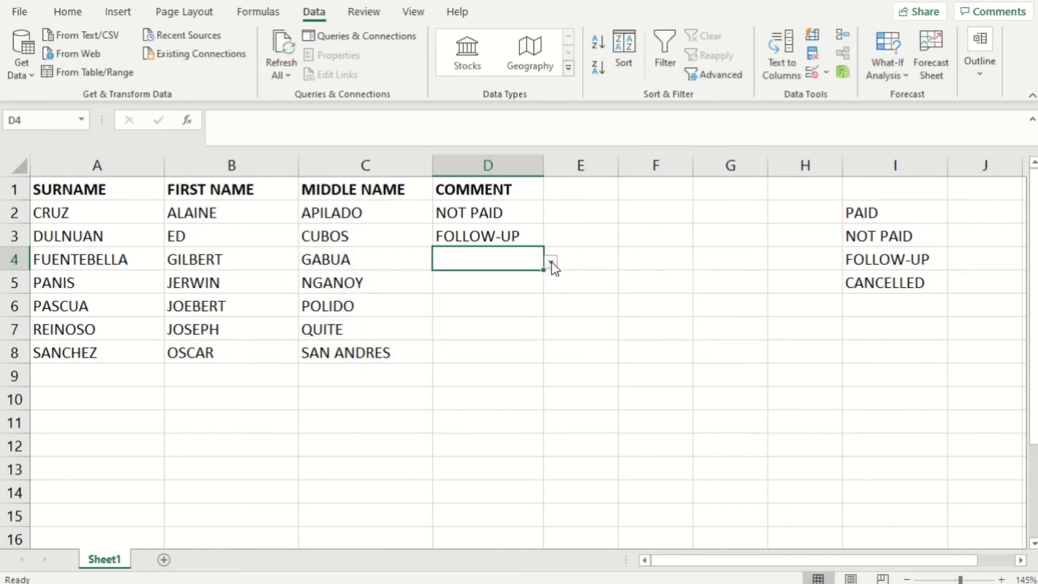
pyautogui.click(551, 261)
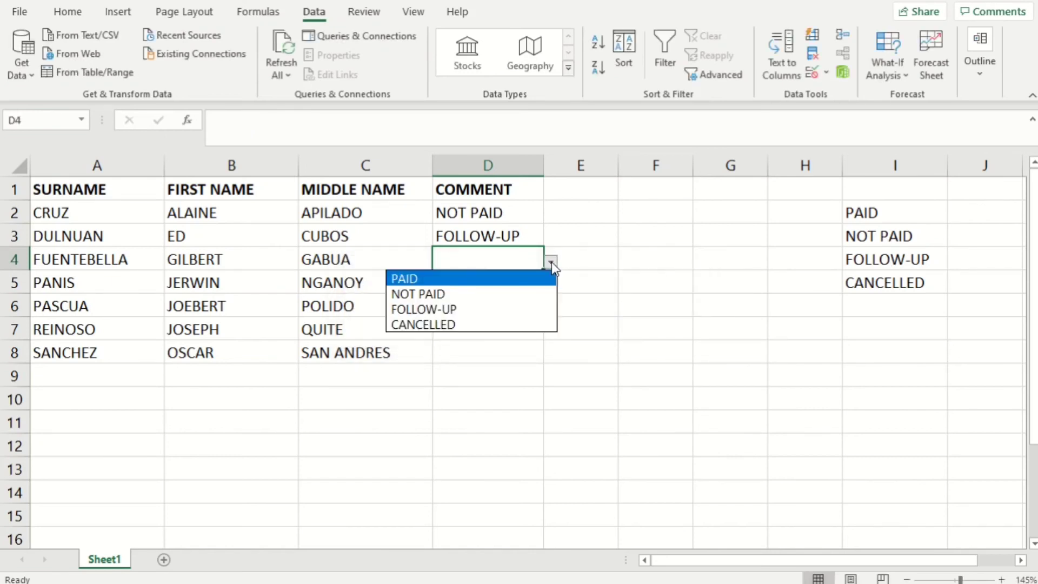
pyautogui.click(531, 324)
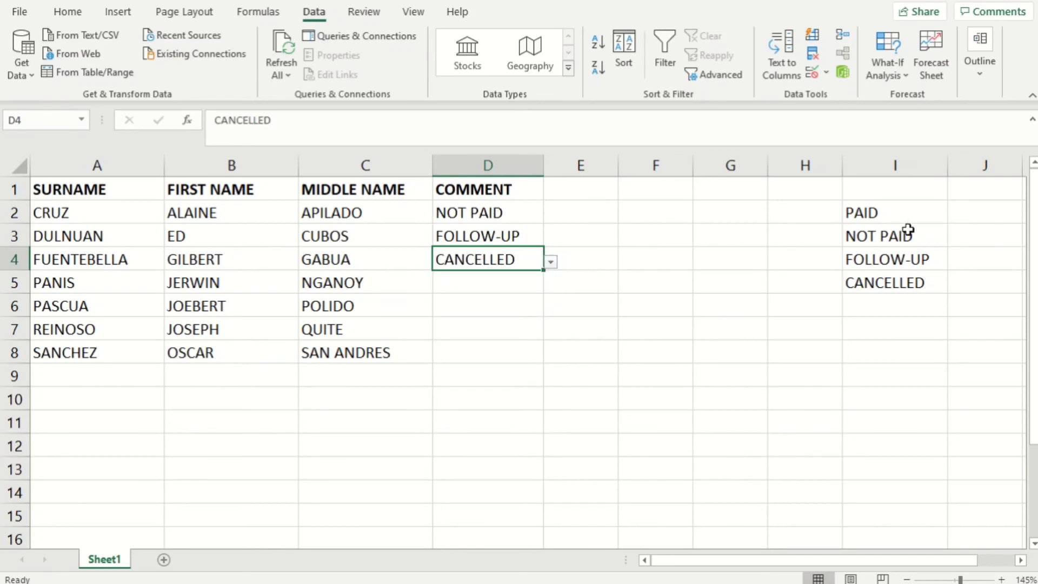
pyautogui.click(687, 233)
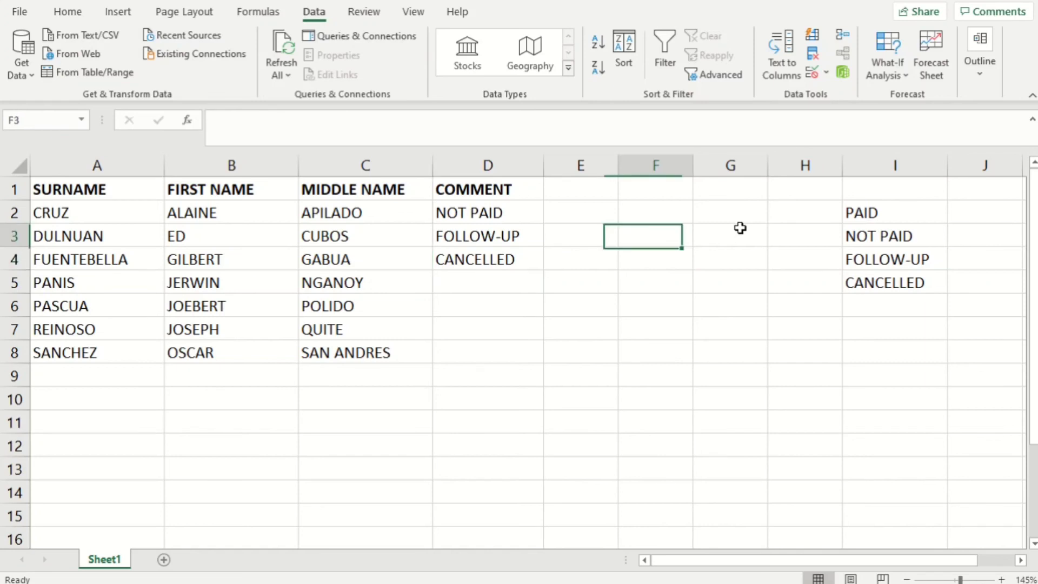
# Hide column I, which holds the PAID to CANCELLED source list.
pyautogui.click(879, 163)
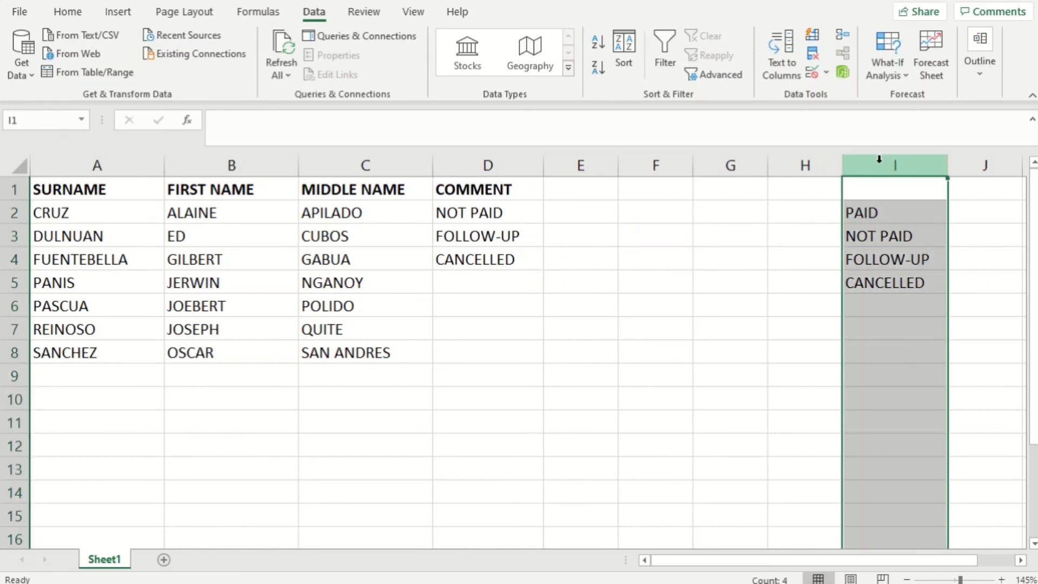
pyautogui.rightClick(878, 162)
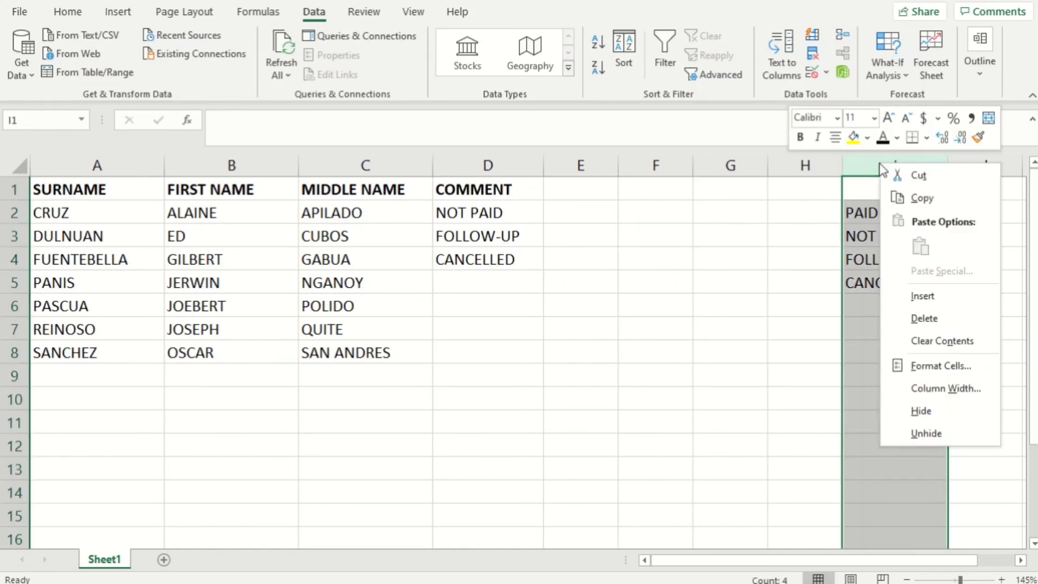
pyautogui.click(926, 414)
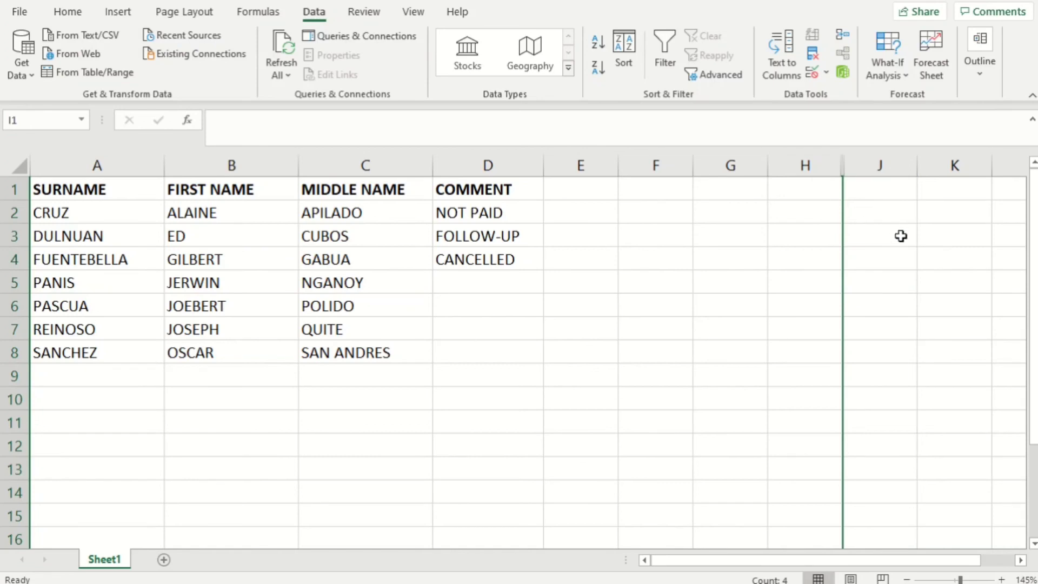
pyautogui.click(729, 234)
# Pick NOT PAID for D5 and FOLLOW-UP for D6 from the dropdowns, then review D7, D8 and D3.
pyautogui.click(486, 259)
pyautogui.click(491, 306)
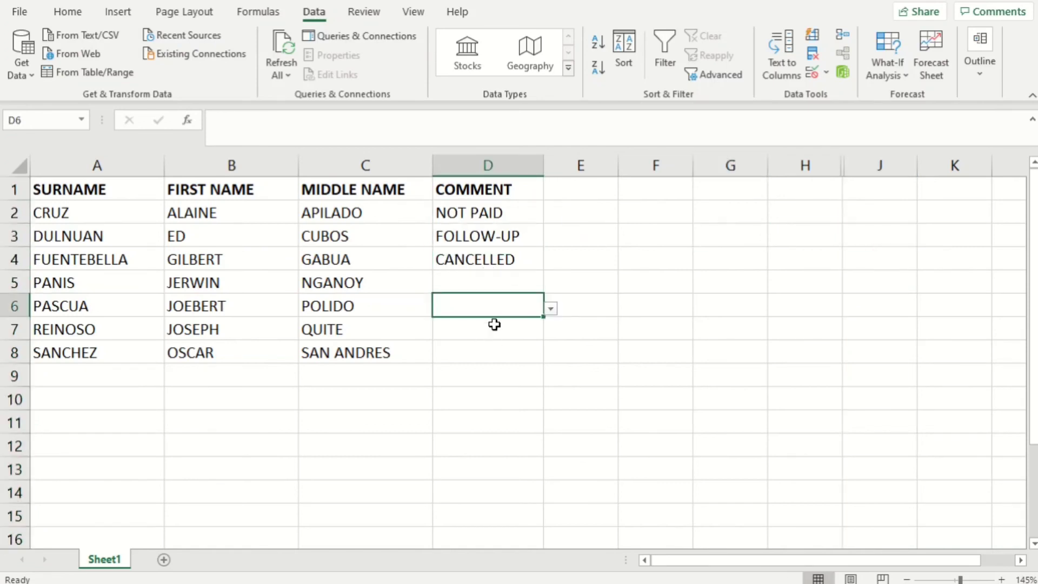
pyautogui.click(495, 283)
pyautogui.click(550, 284)
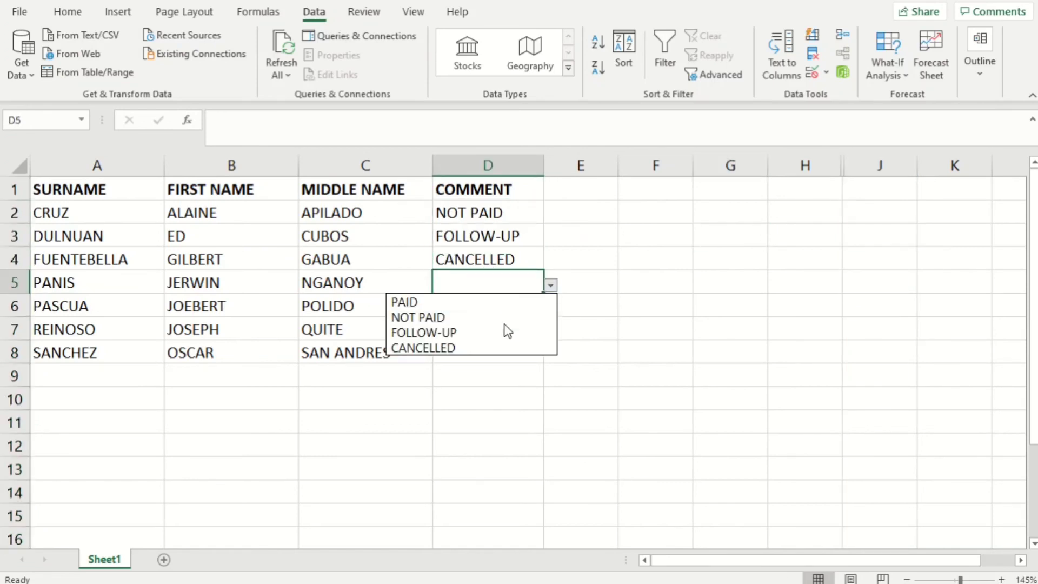
pyautogui.click(503, 323)
pyautogui.click(502, 309)
pyautogui.click(550, 308)
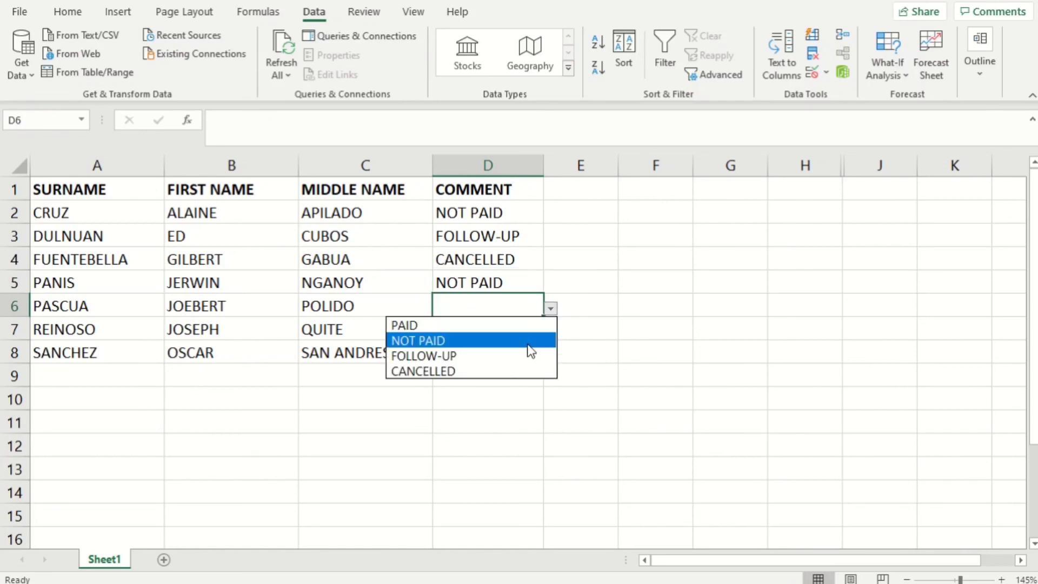
pyautogui.click(519, 355)
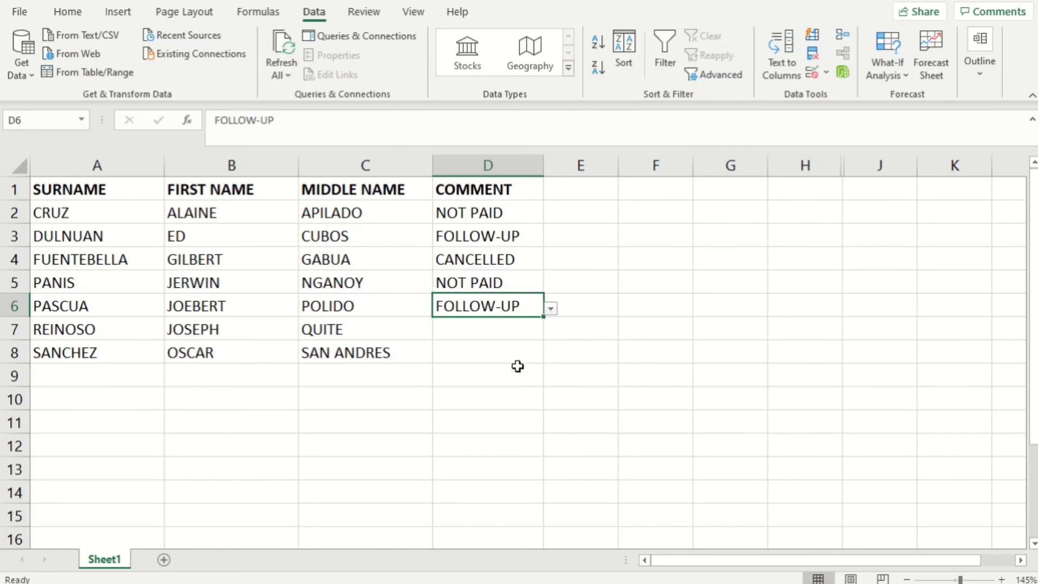
pyautogui.click(498, 335)
pyautogui.click(500, 355)
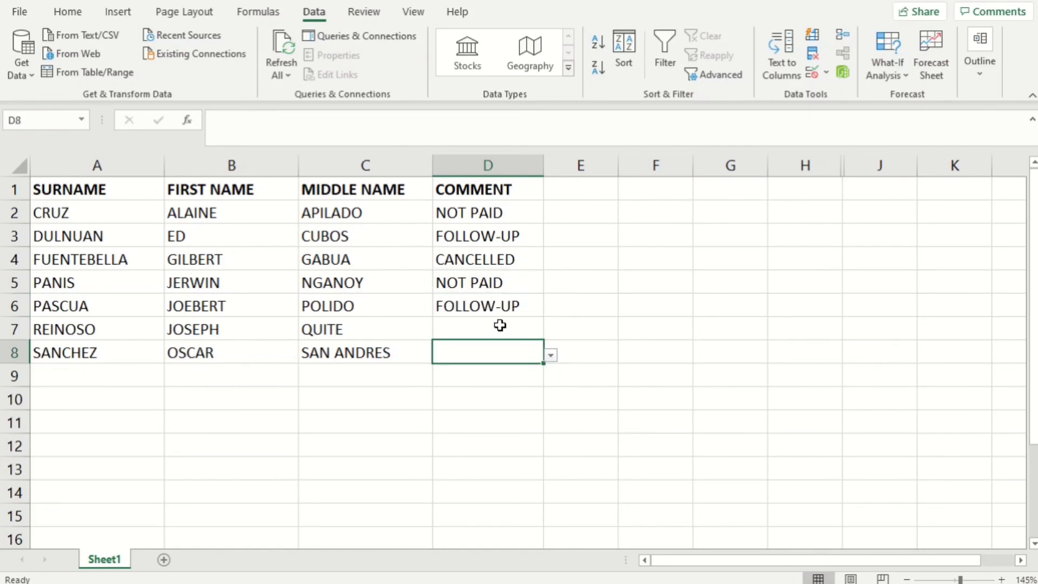
pyautogui.click(489, 243)
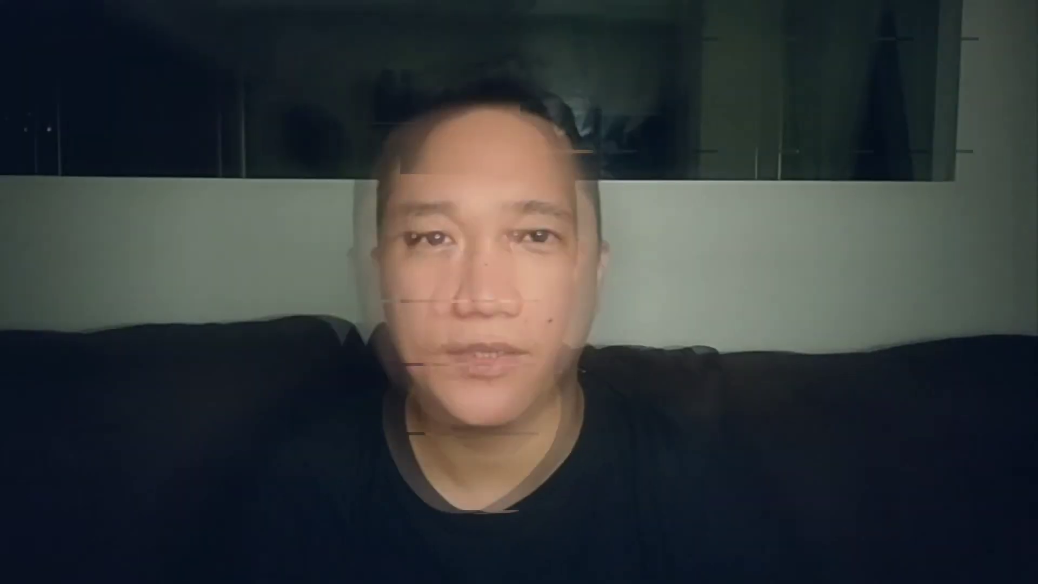